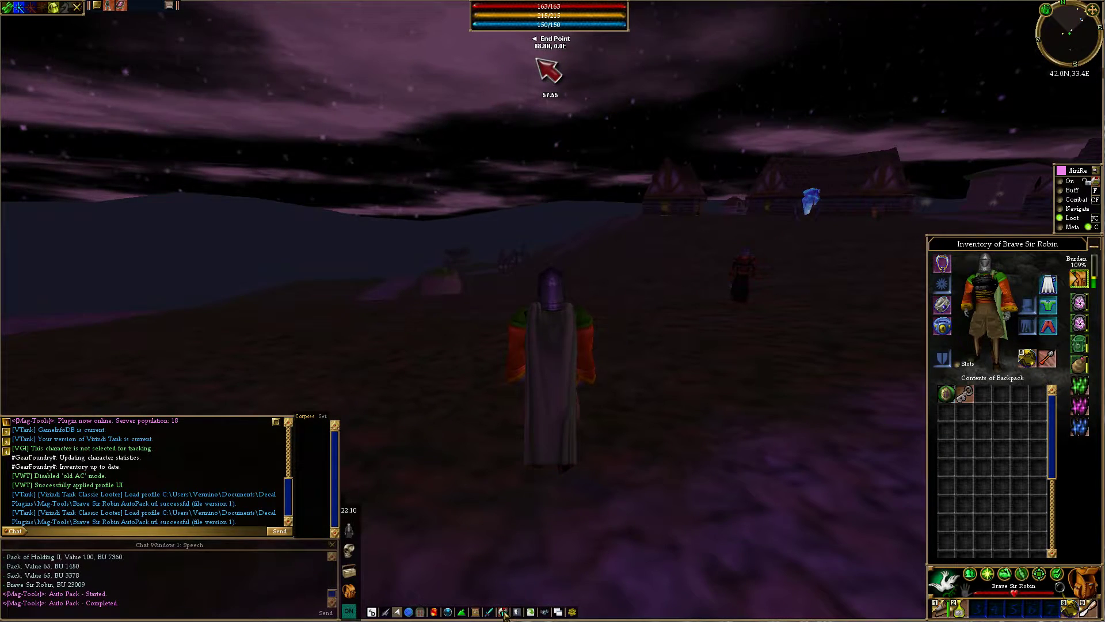
Open the Virindi Tank settings and look through its options, consumables, items, vitals, monsters and profiles
left_click(504, 613)
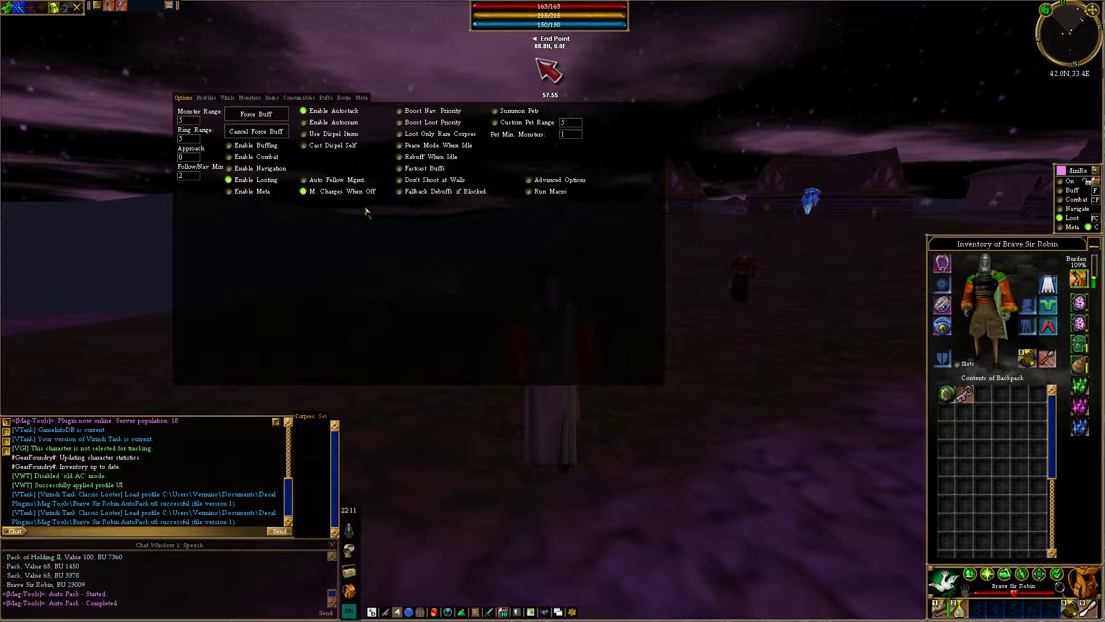
left_click(229, 180)
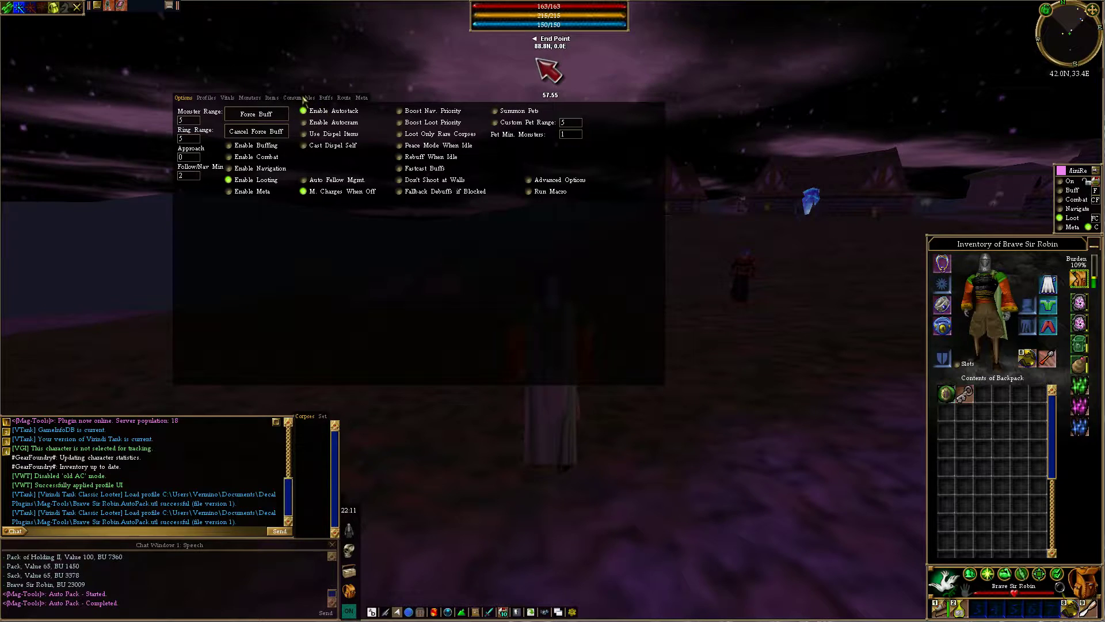
left_click(302, 98)
left_click(282, 98)
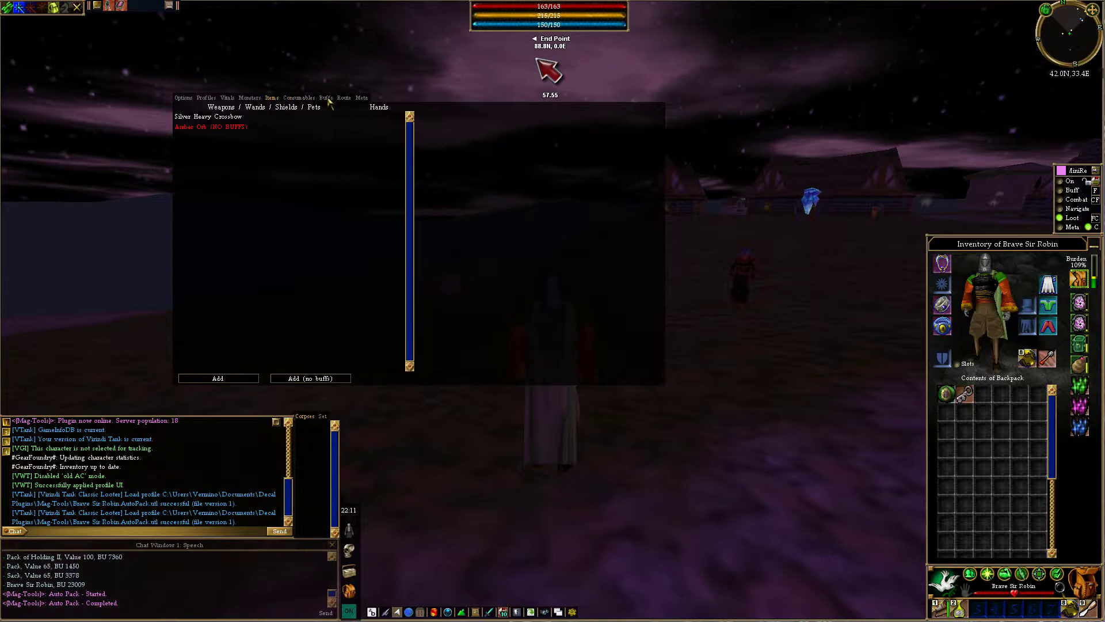
left_click(235, 99)
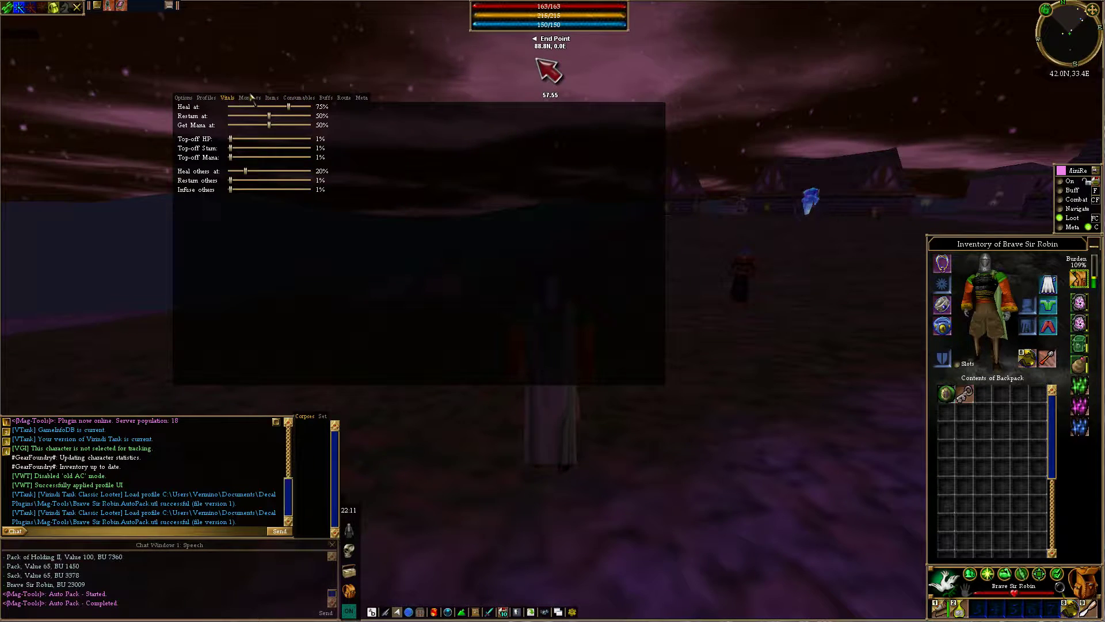
left_click(249, 98)
left_click(206, 98)
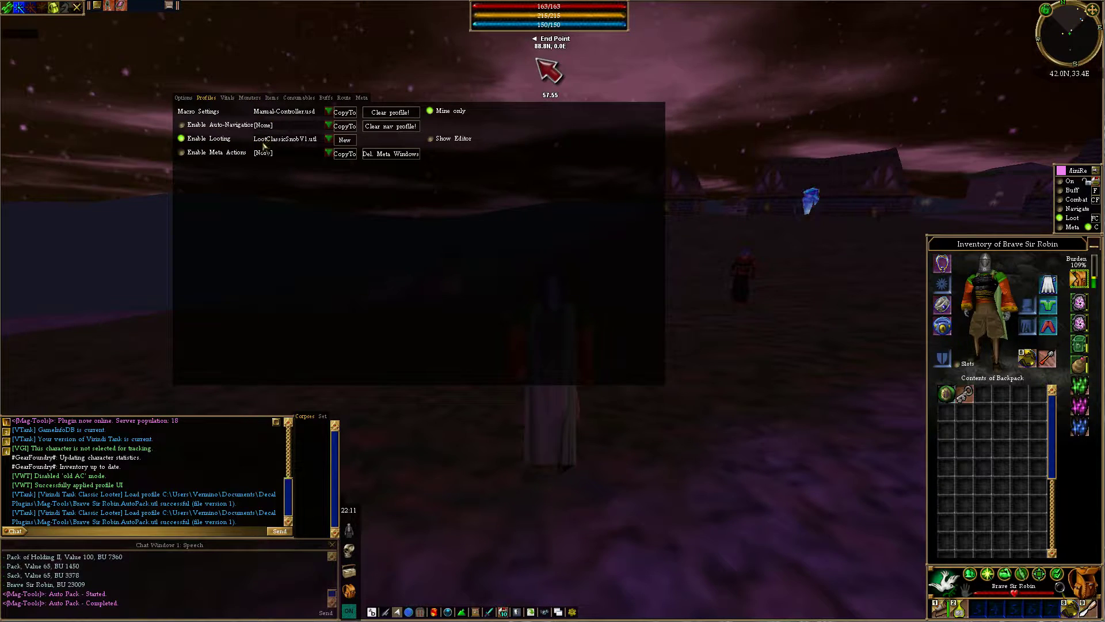
Bring up the Virindi Tank Loot Editor over the game and load the loot profile LootClassicSnobV1
left_click(344, 140)
left_click_drag(846, 56, 673, 36)
left_click(573, 48)
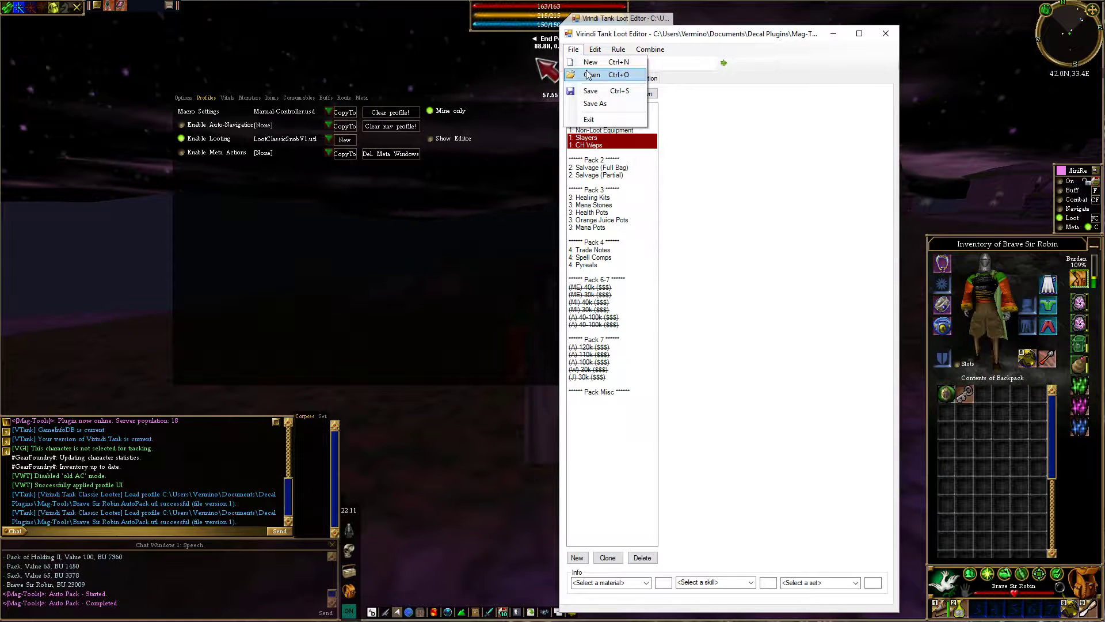
left_click(642, 115)
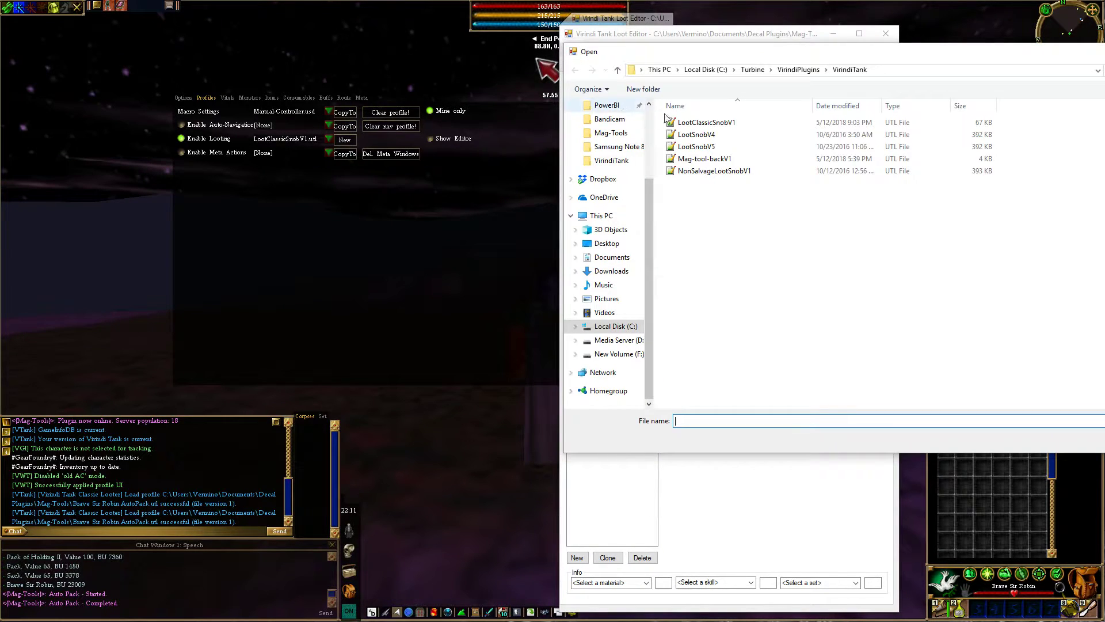
double_click(684, 123)
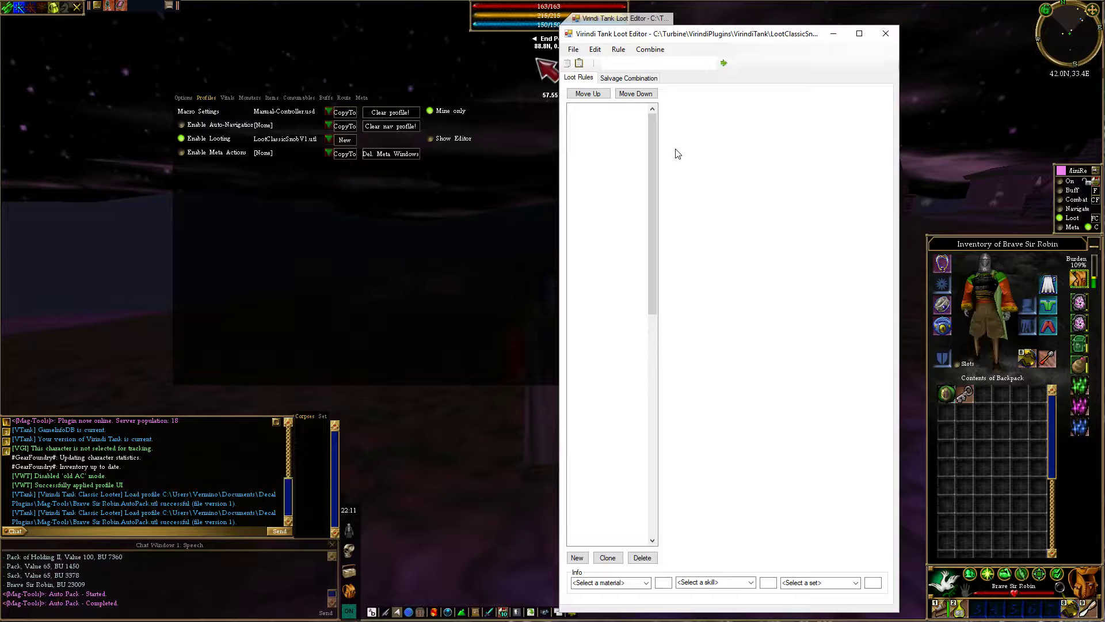
Examine the profile's slayer, classic weapon and salvage rules, including (Slayer) Drudge, (Wep) Melee CH +200, (Salv) Serpentine and (Salv) White Jade
left_click_drag(655, 123, 631, 507)
left_click_drag(608, 414, 658, 378)
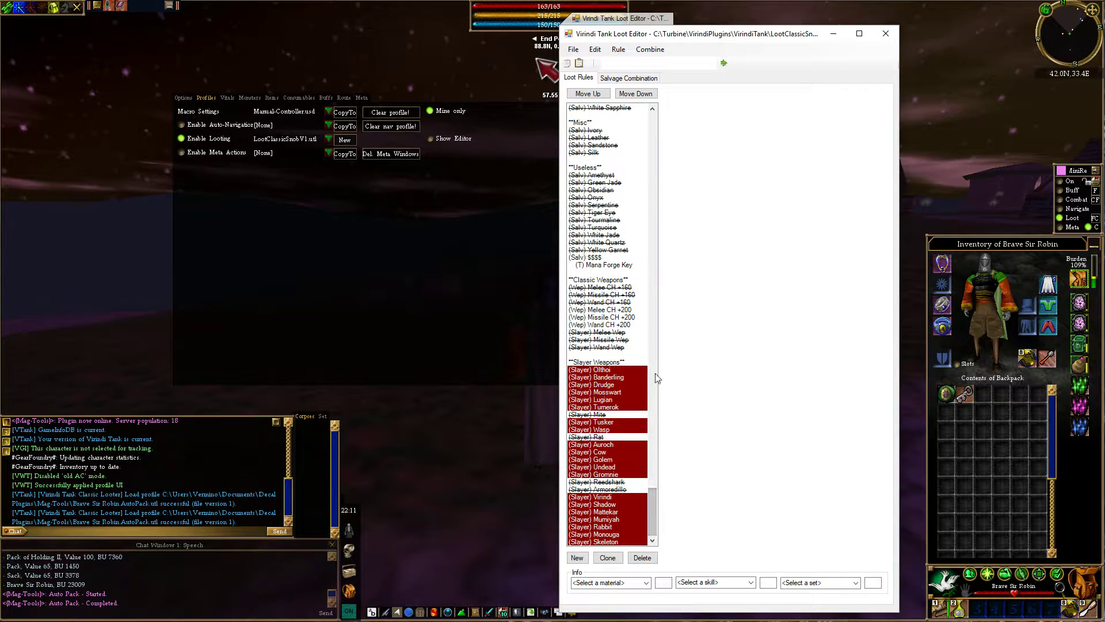
left_click(624, 384)
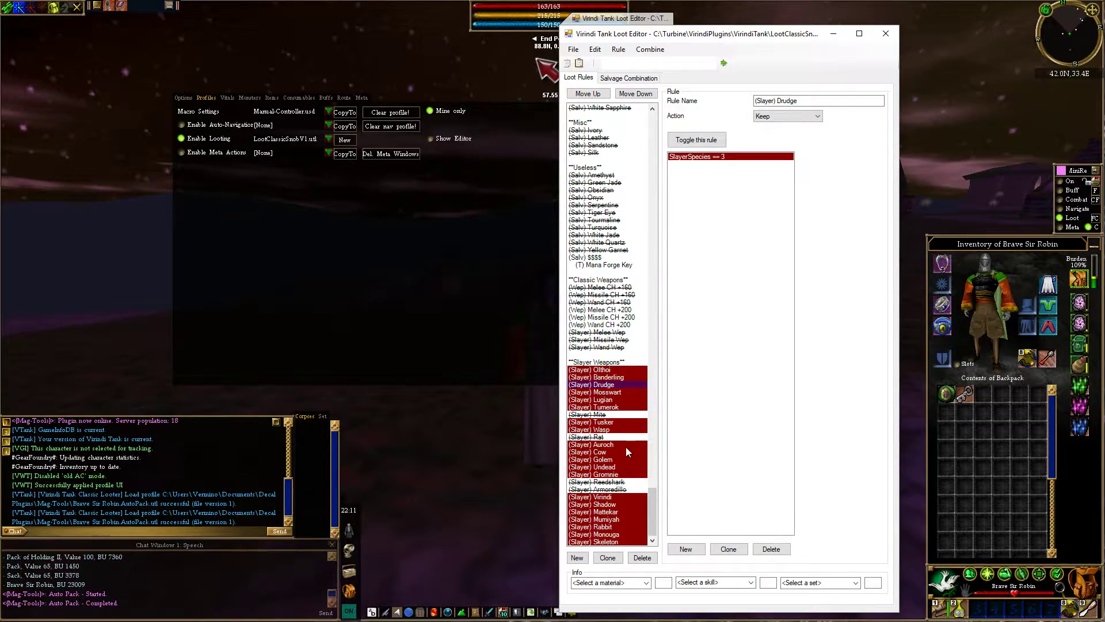
left_click(602, 310)
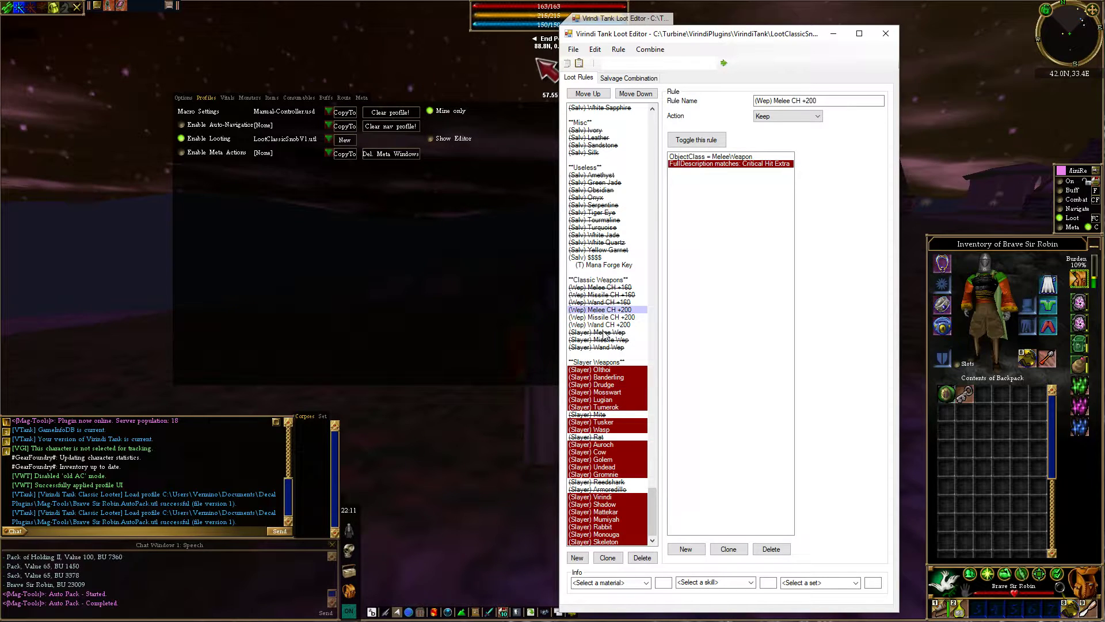
left_click_drag(654, 492, 655, 474)
left_click(609, 400)
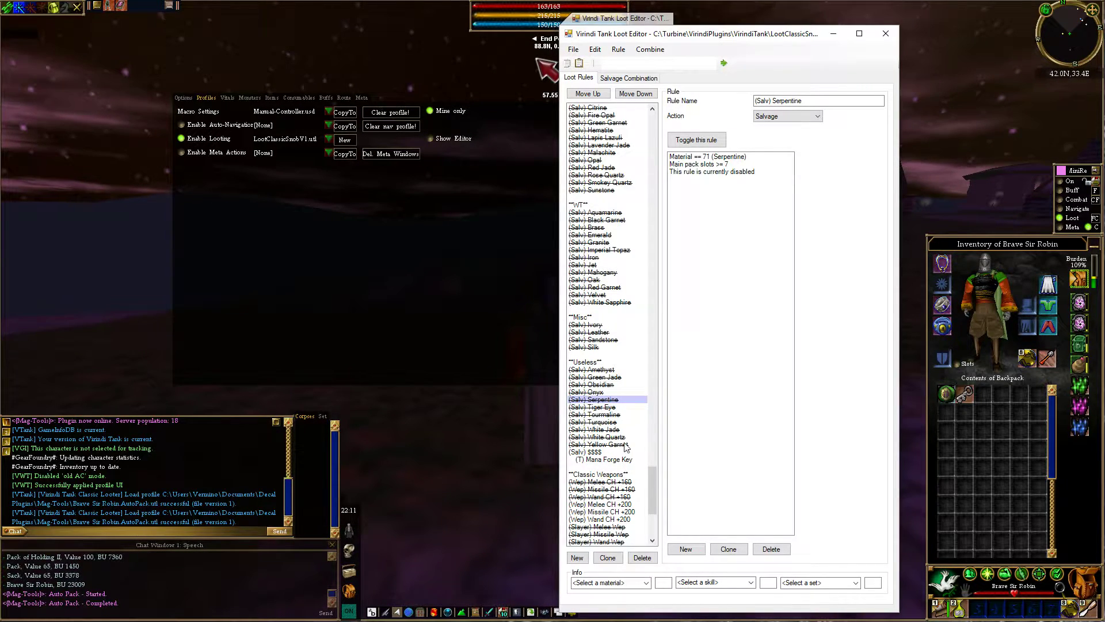
left_click_drag(649, 478, 655, 435)
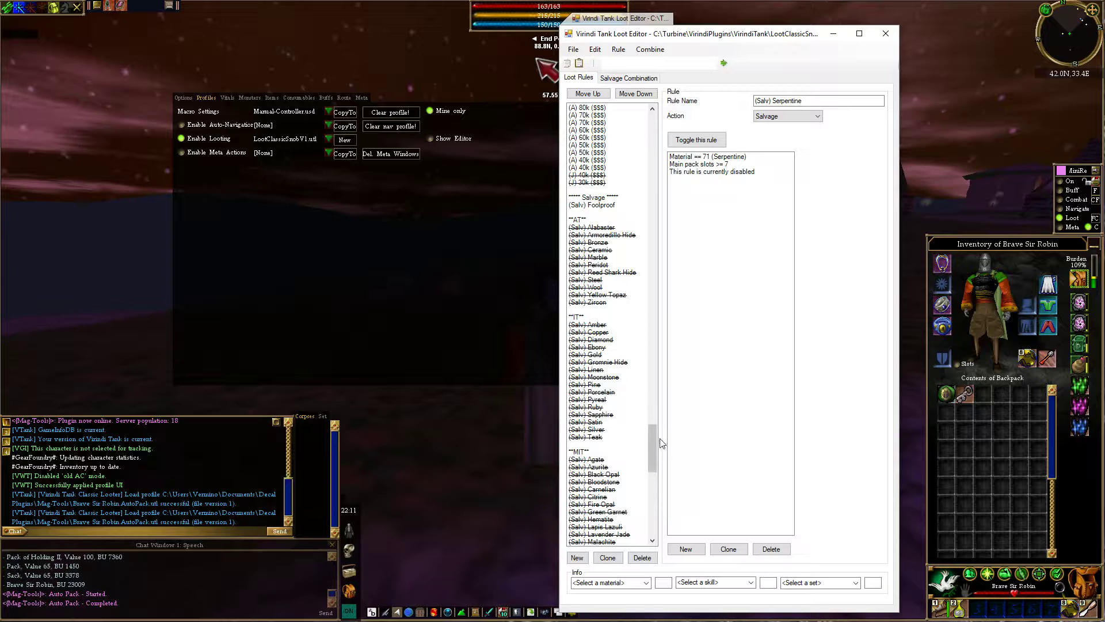
left_click_drag(656, 443, 655, 512)
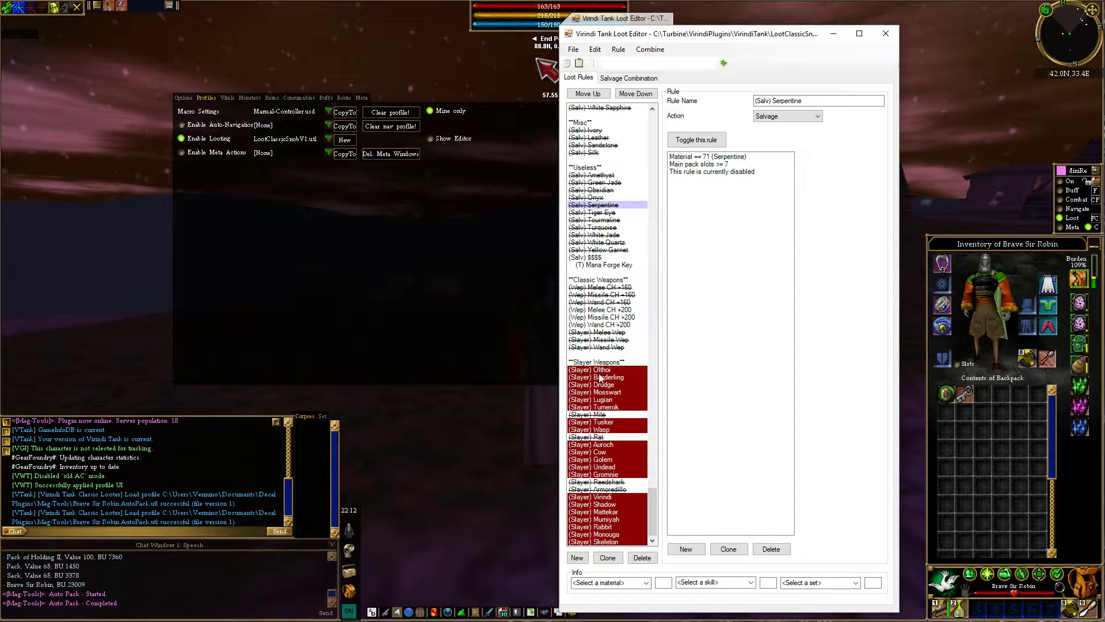
left_click(598, 310)
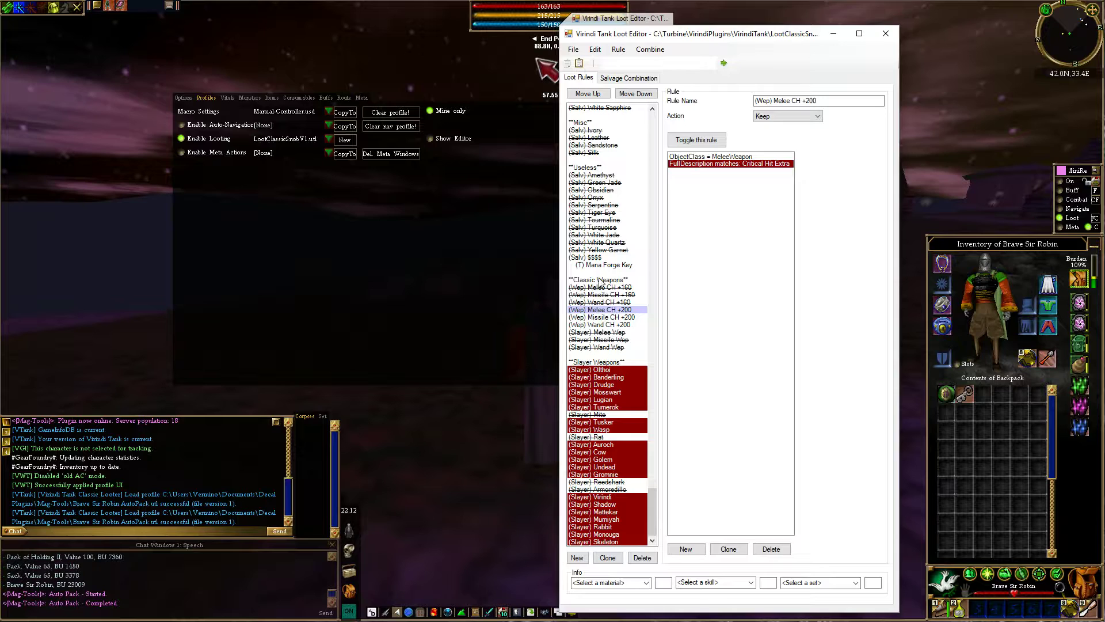
left_click(595, 235)
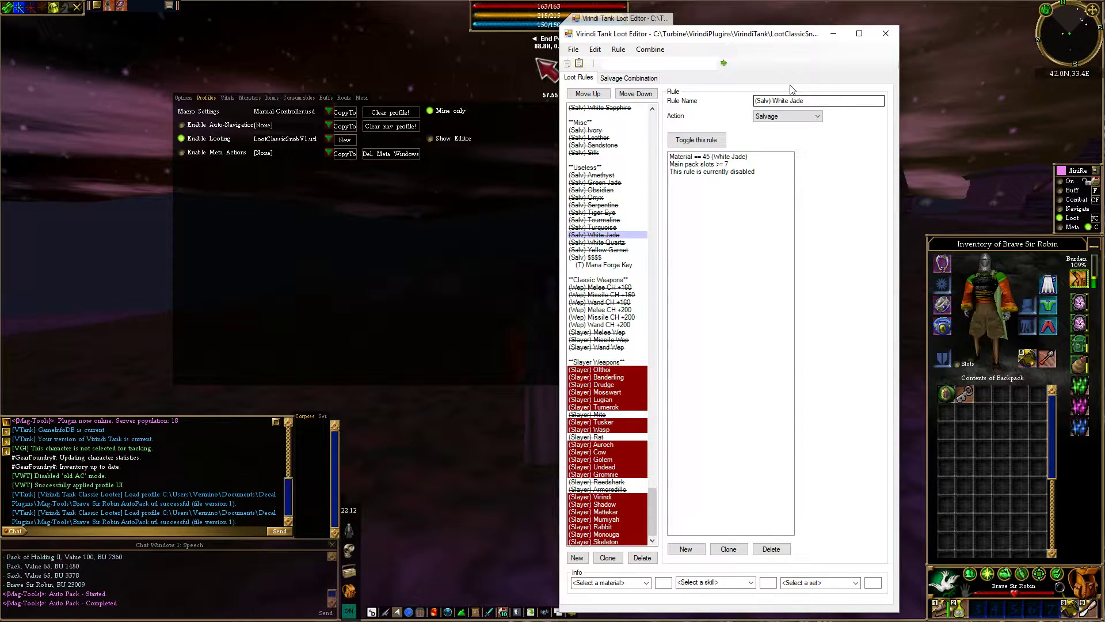
Move the loot editor off the game screen and close the Virindi Tank settings
left_click_drag(792, 36, 1104, 37)
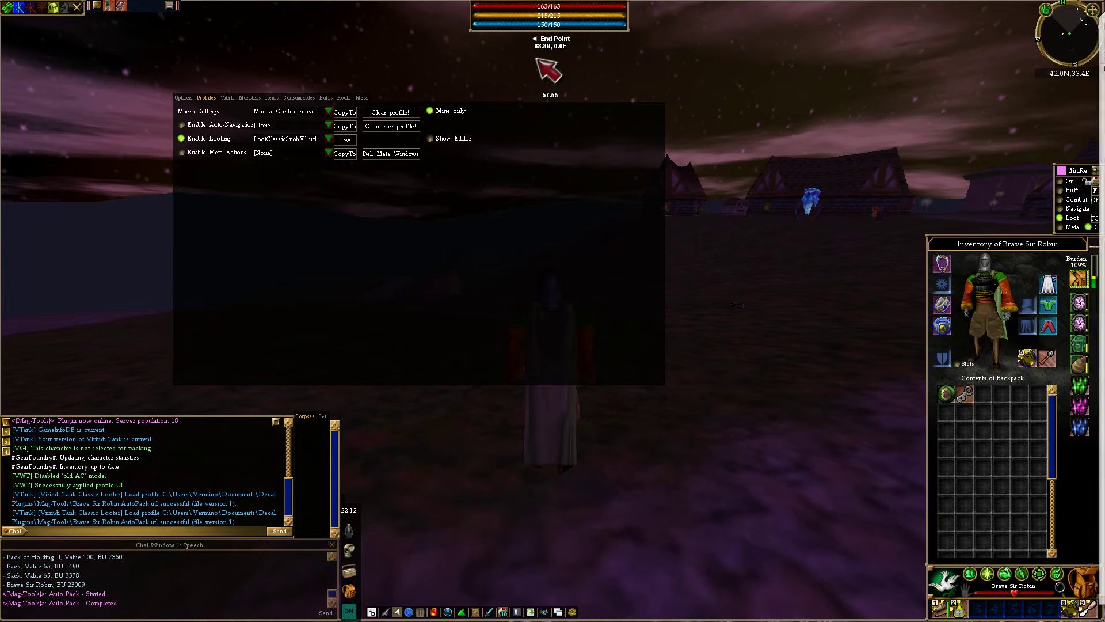
left_click(183, 98)
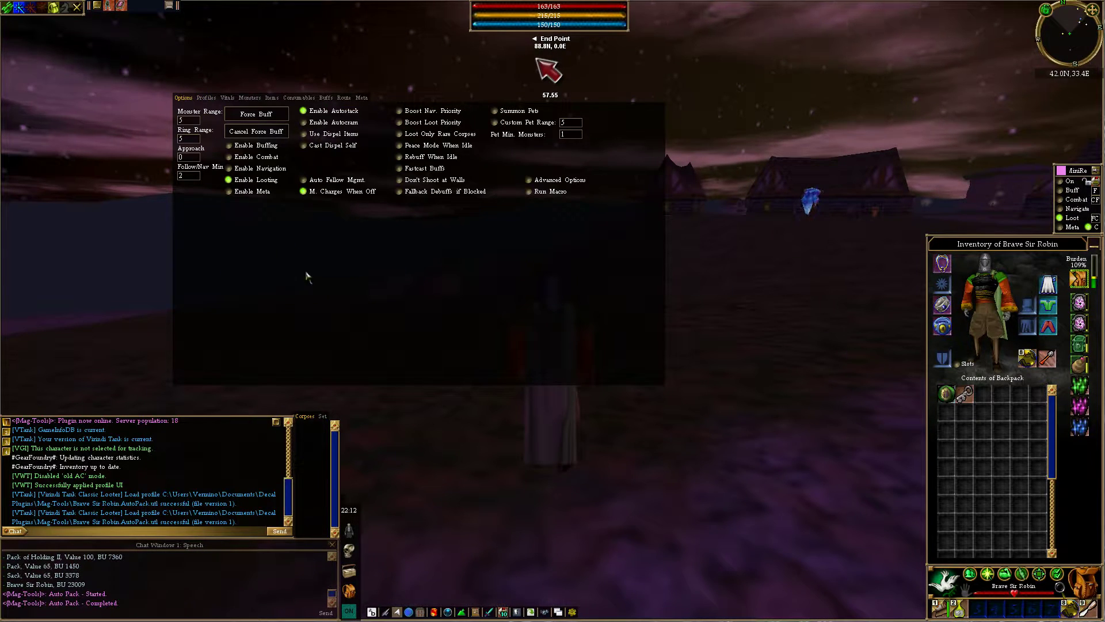
left_click(503, 613)
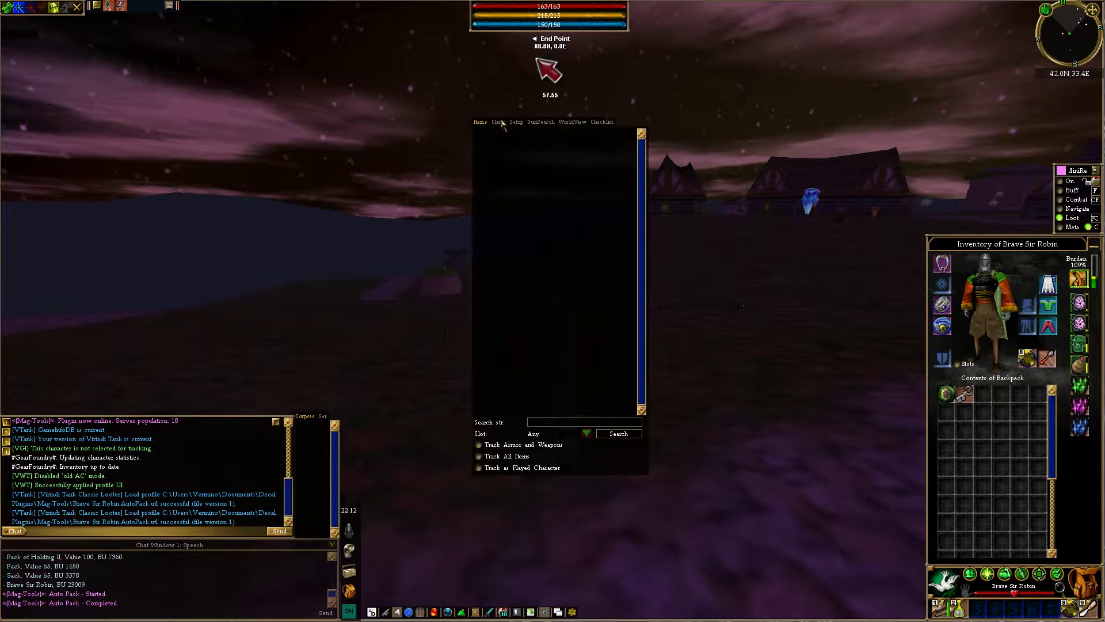
Look through the global inventory plugin's characters, setup and suit search pages, then close it
left_click(500, 121)
left_click(517, 122)
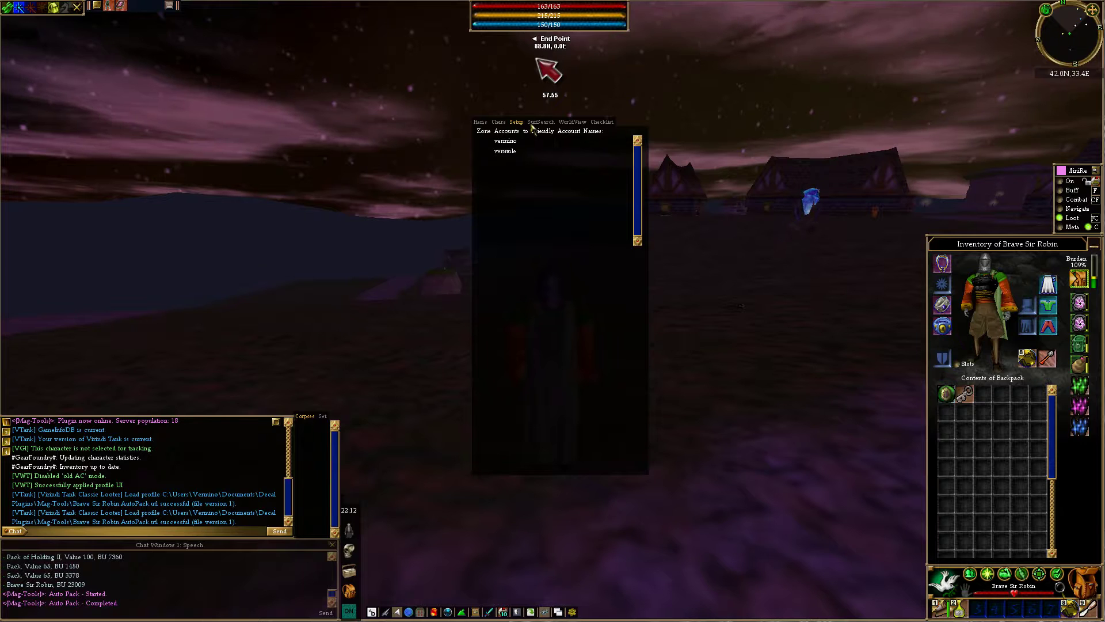
left_click(537, 122)
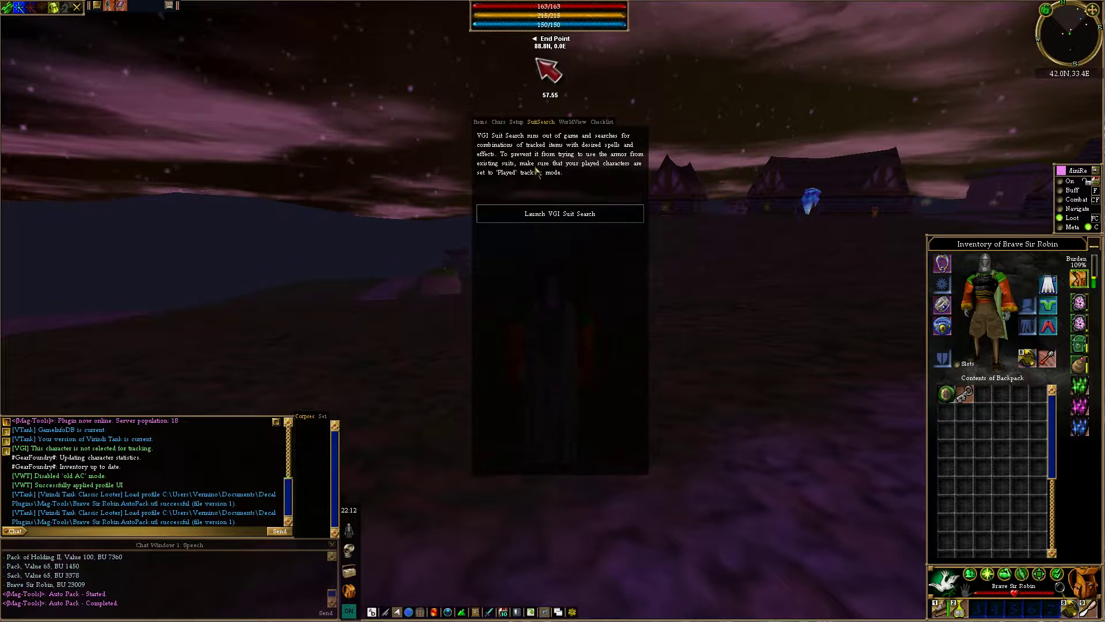
left_click(542, 612)
Open Mag-Tools and review its trackers, tools, loggers and miscellaneous options, with a brief check of the Virindi Tank options
left_click(517, 612)
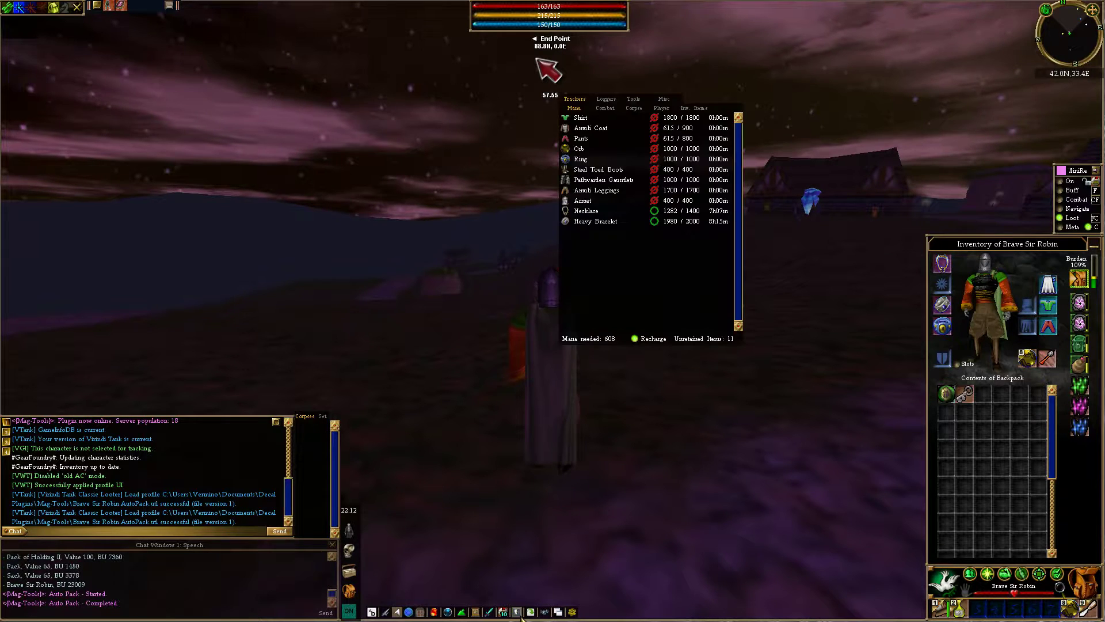
left_click(632, 99)
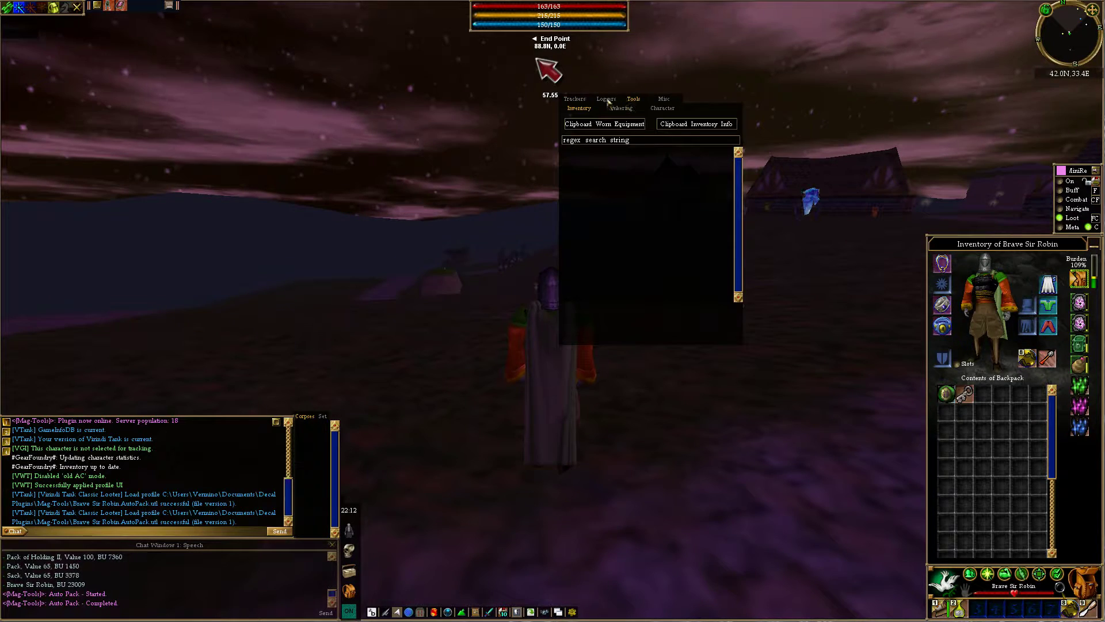
left_click(608, 99)
left_click(659, 100)
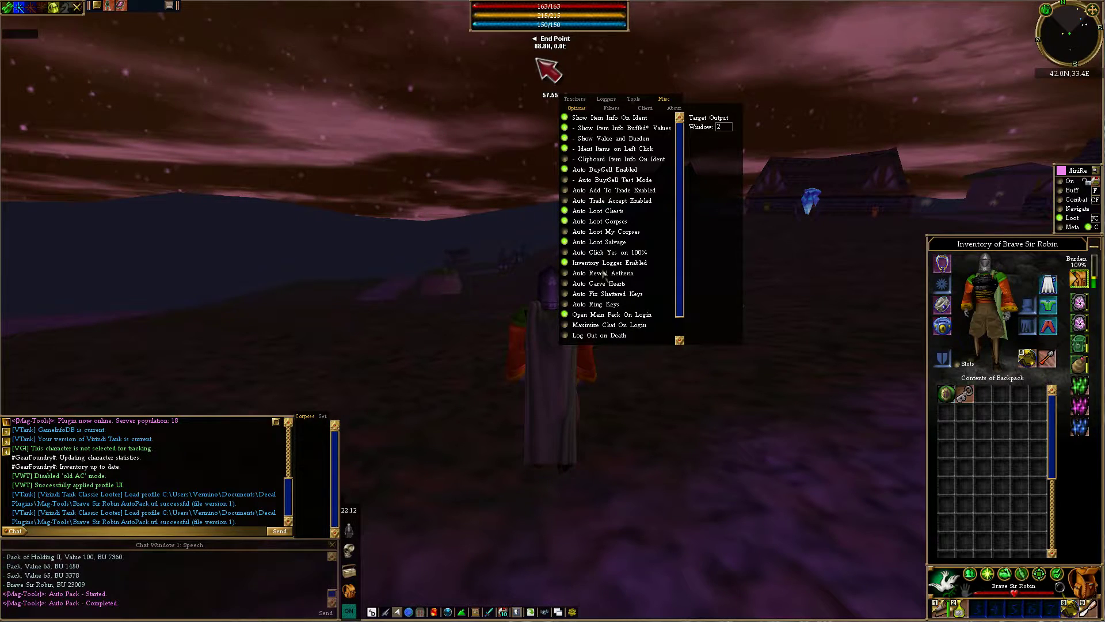
scroll(671, 254, "down", 1)
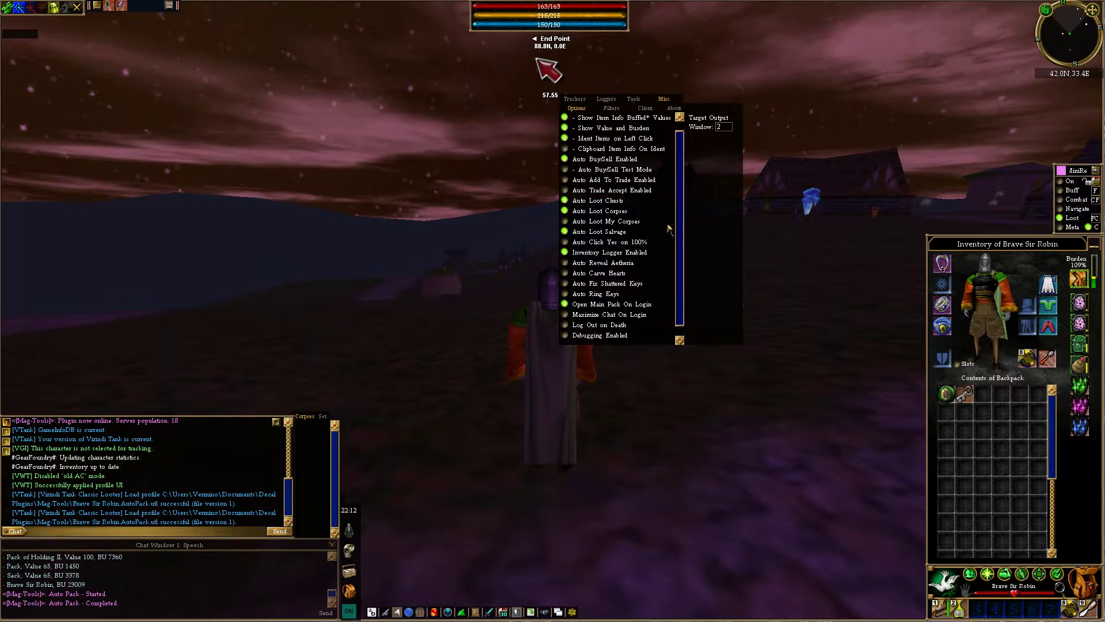
scroll(669, 228, "up", 1)
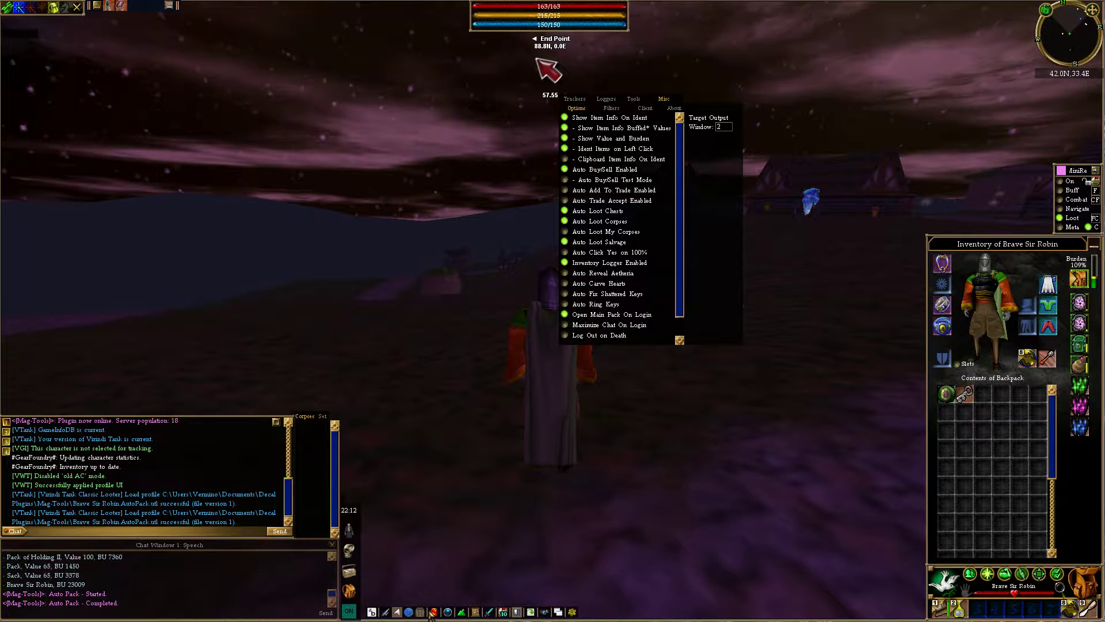
left_click(503, 613)
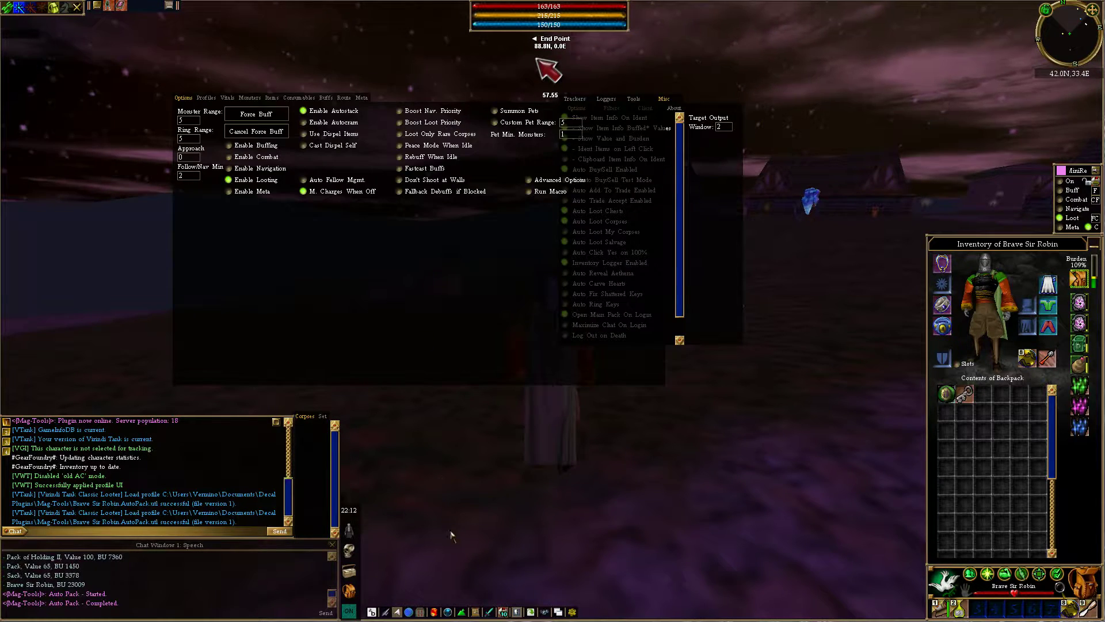
left_click(504, 612)
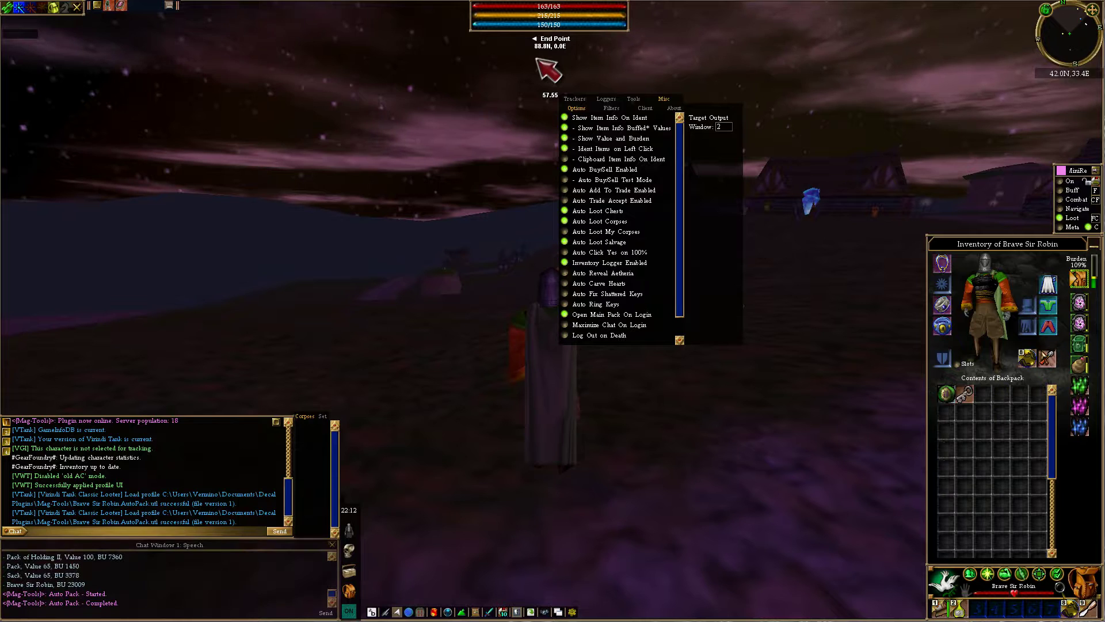
Open the first Pack of Holding II and identify its Silver Heavy Crossbow, Silver Simi, Pine Shouyumi and Bronze Cestus
left_click(1077, 305)
left_click(950, 397)
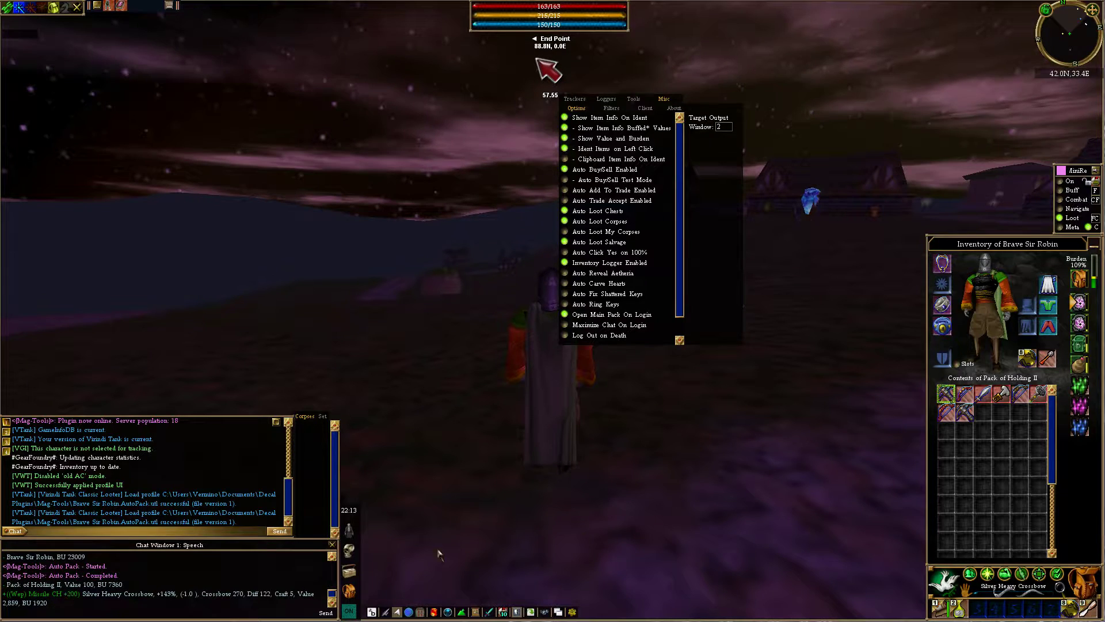
left_click(974, 394)
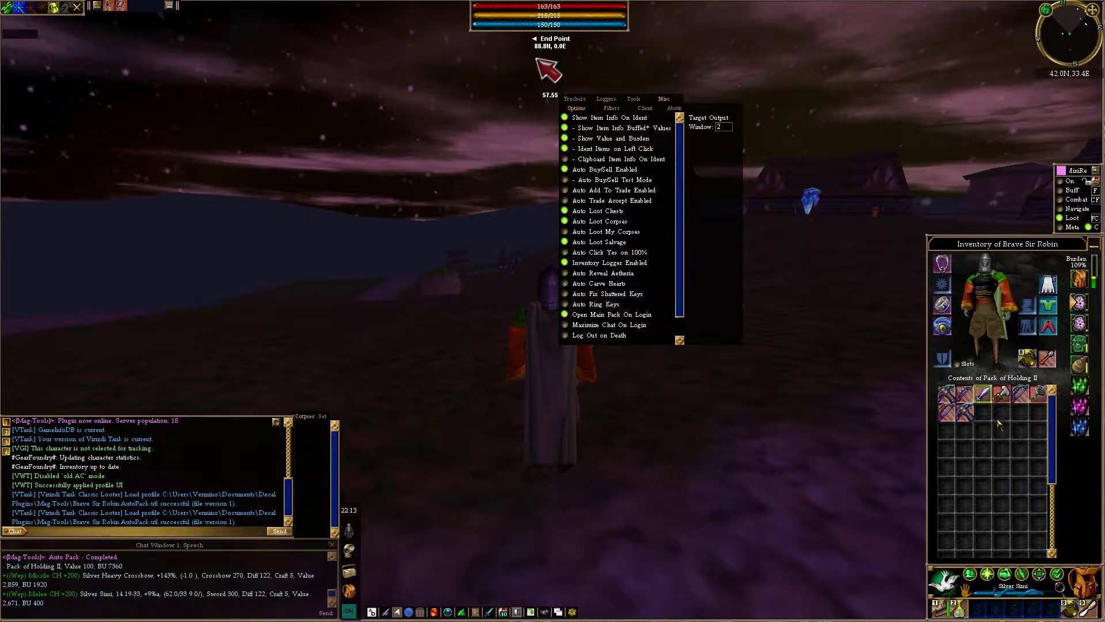
left_click(966, 394)
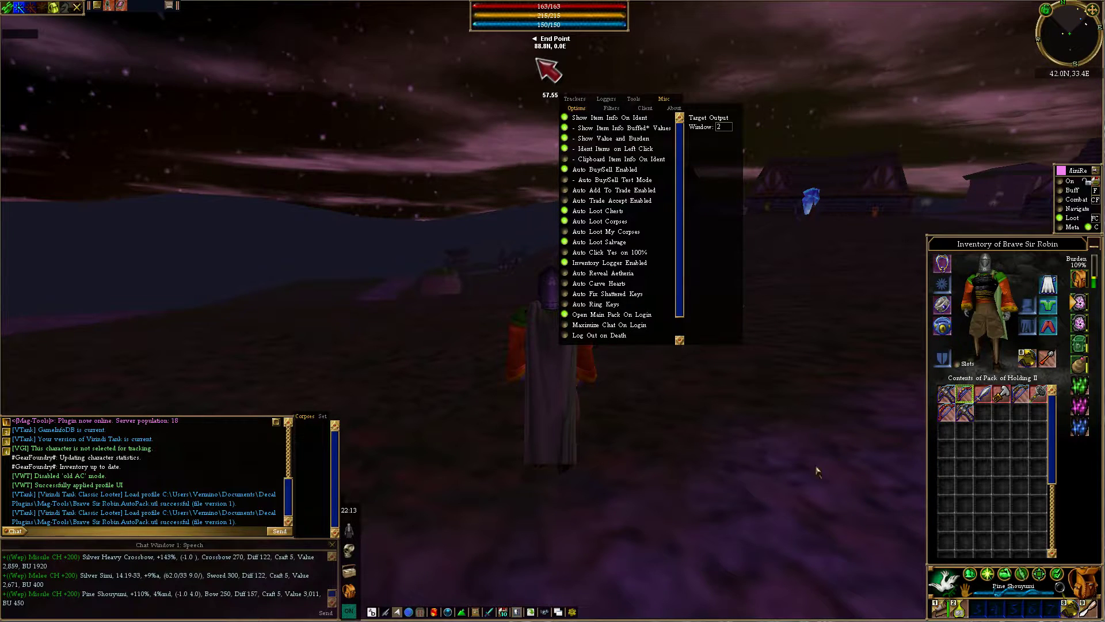
left_click(1001, 396)
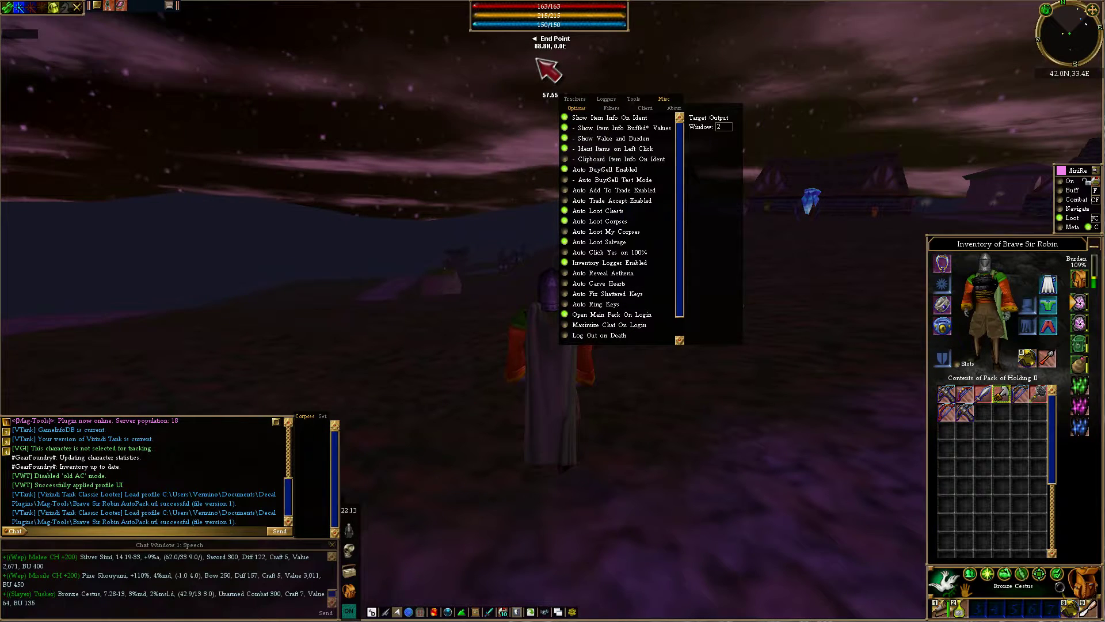
Look at the Mag-Tools tinkering tools and the character's login and periodic command settings
left_click(633, 100)
left_click(621, 110)
left_click(663, 108)
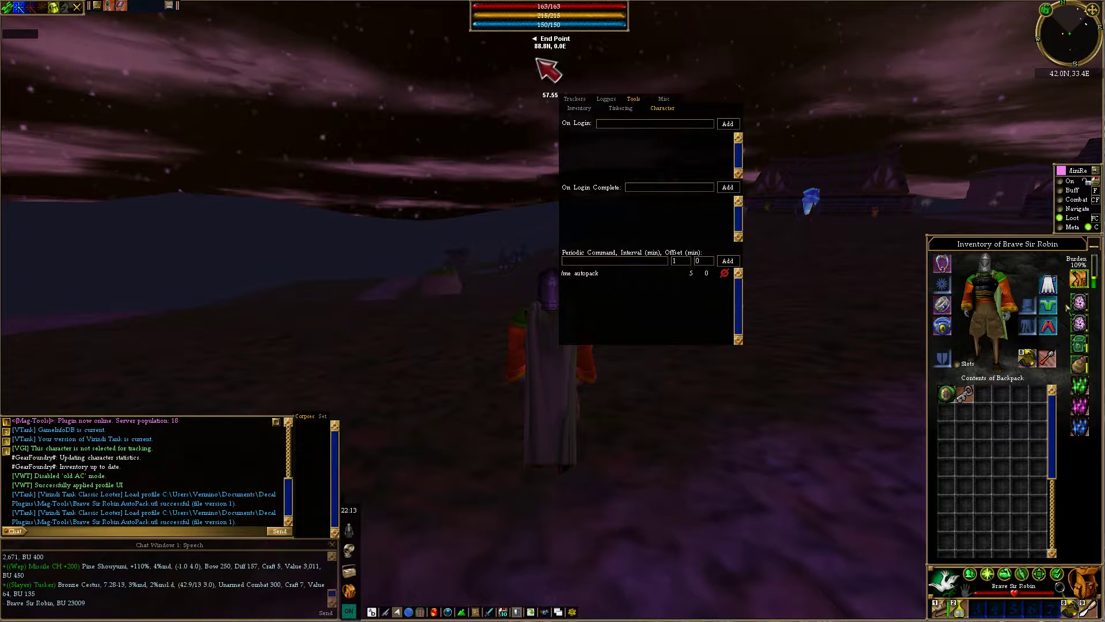
Move several weapons, including the Silver Heavy Crossbow and Ebony Yumi, from the first Pack of Holding II into the main backpack
left_click(983, 393)
left_click_drag(1010, 373, 1079, 287)
left_click_drag(946, 394, 1078, 287)
left_click_drag(983, 394, 1078, 287)
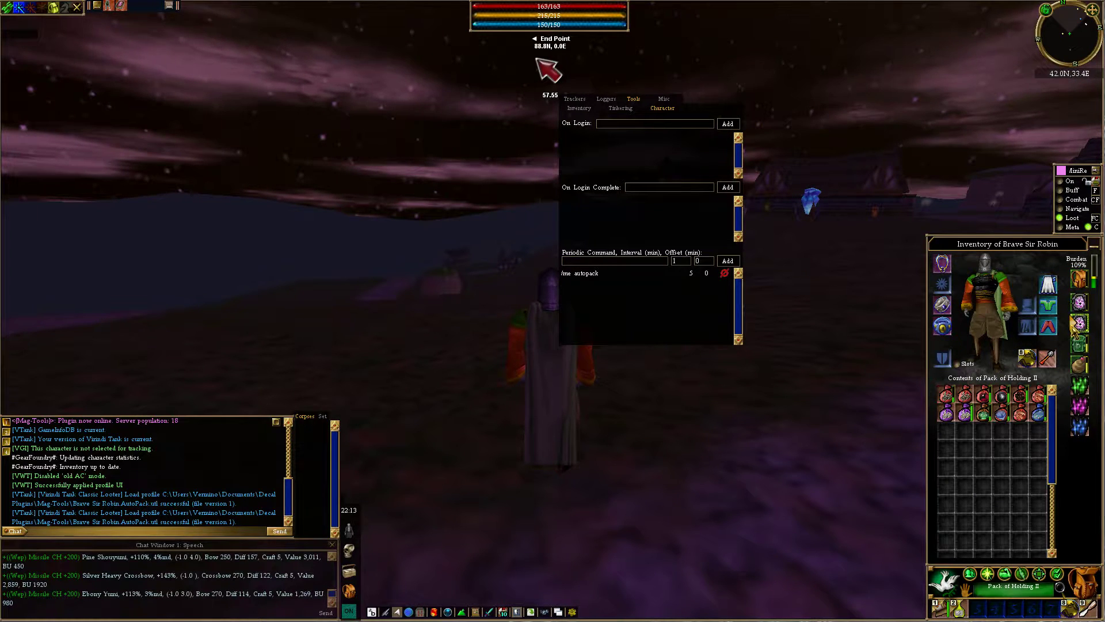
Move salvage bags, including Red Garnet and Iron, from the second Pack of Holding II into the main backpack
left_click(1079, 341)
left_click(1080, 323)
left_click_drag(1019, 393, 1079, 287)
left_click_drag(983, 394, 1078, 283)
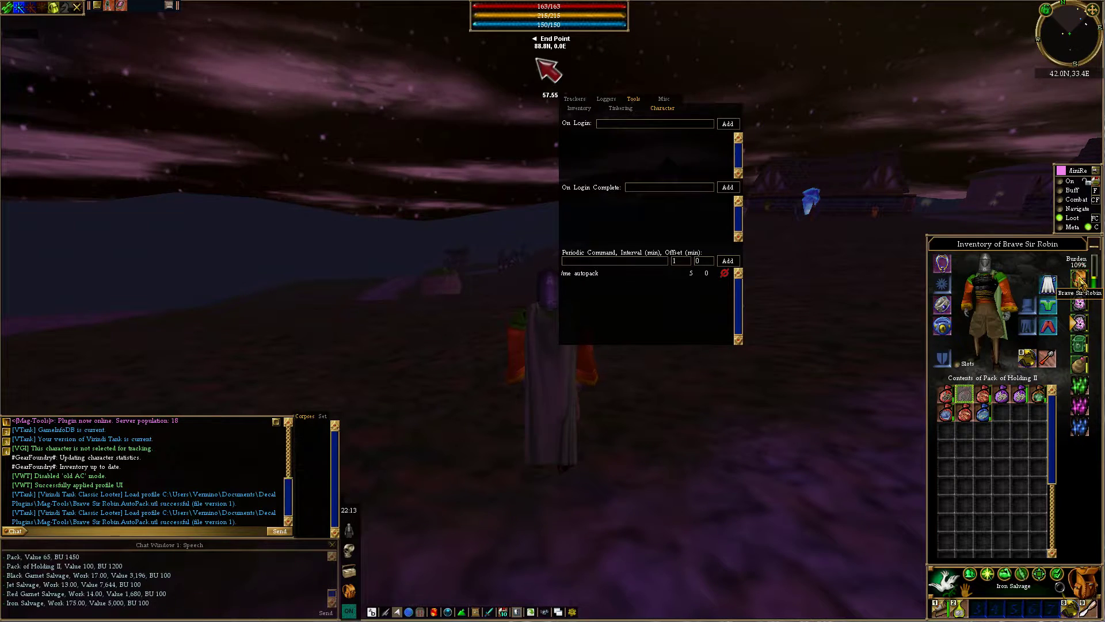
Show the main backpack, close Mag-Tools, and look at the GearFoundry settings and its inventory search
left_click(1079, 278)
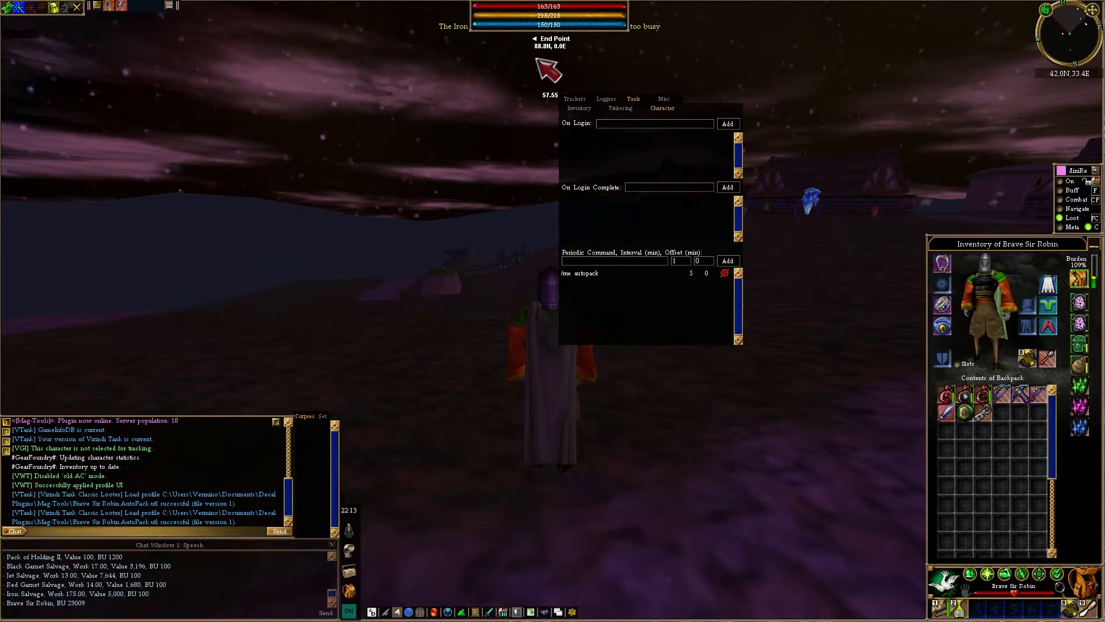
left_click(516, 613)
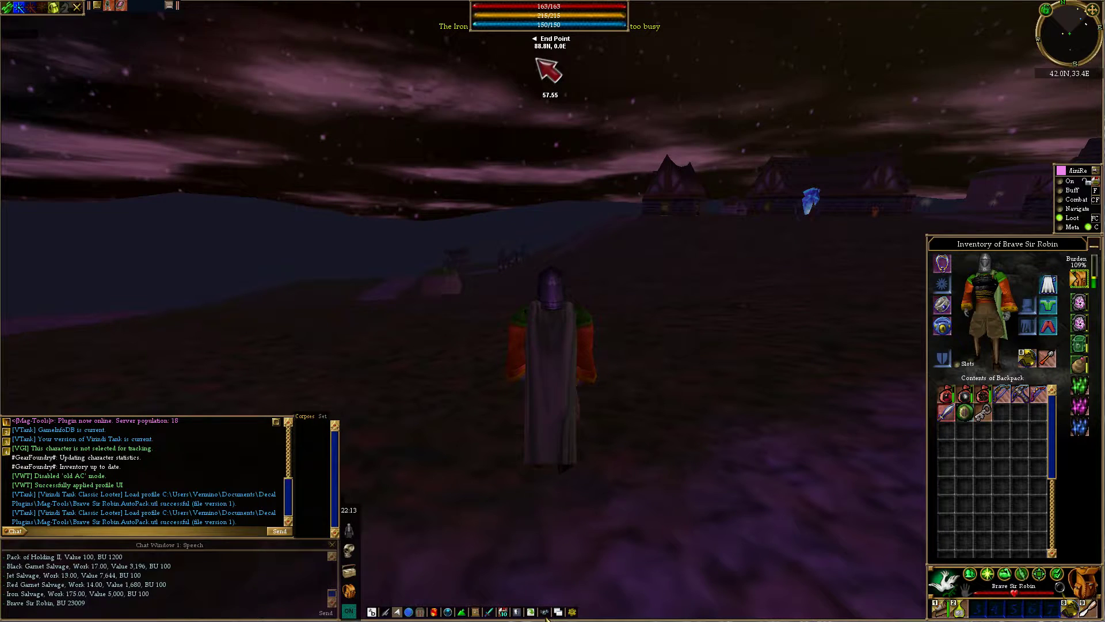
left_click(571, 613)
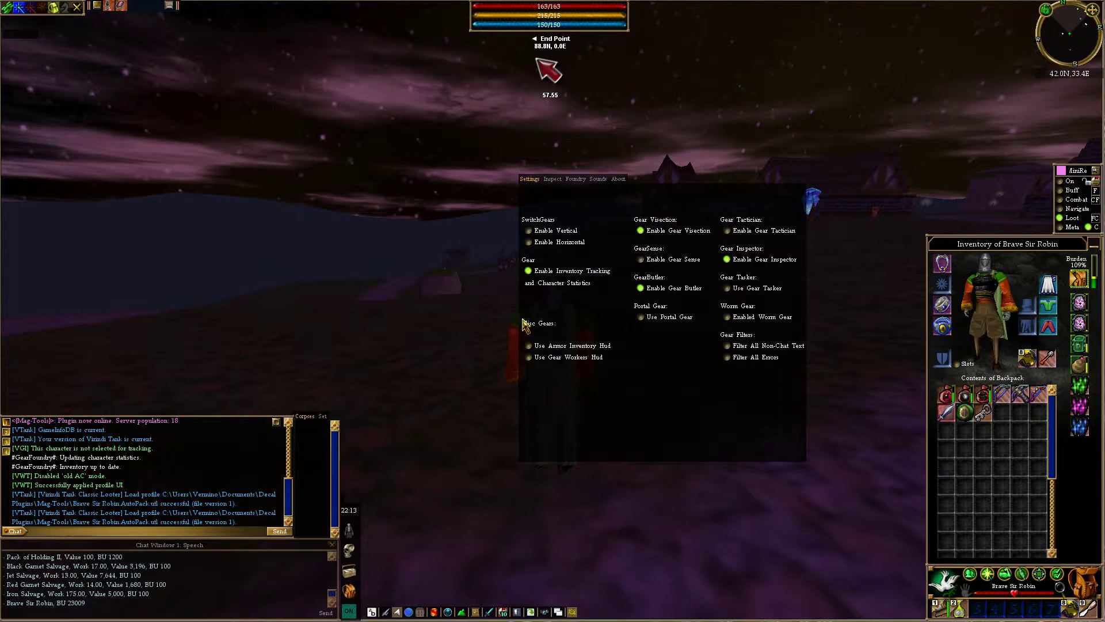
left_click(553, 283)
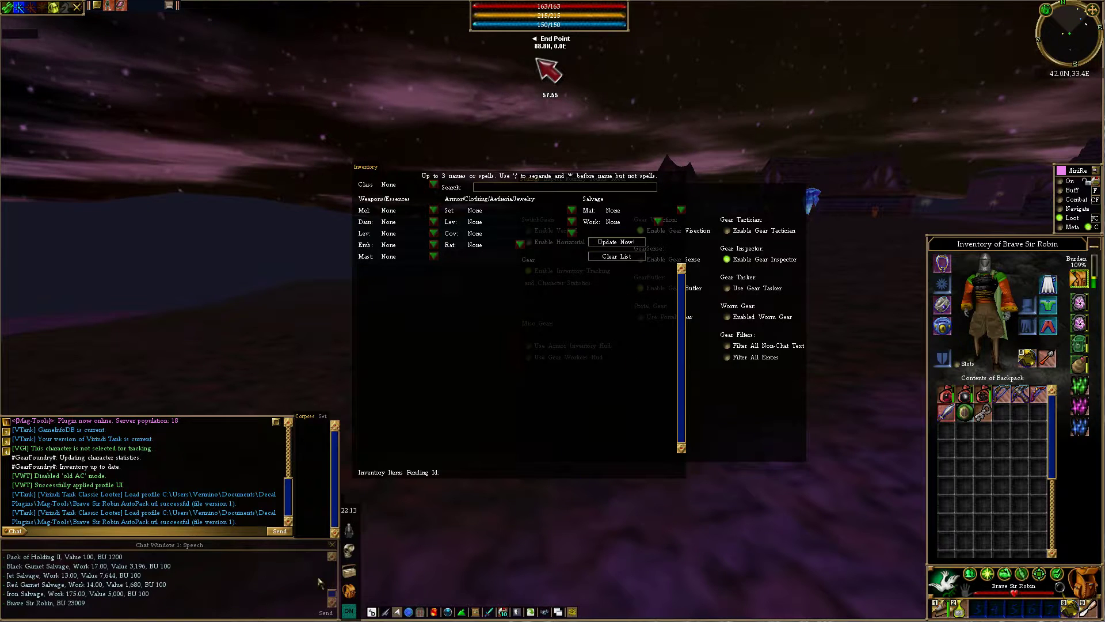
left_click(349, 590)
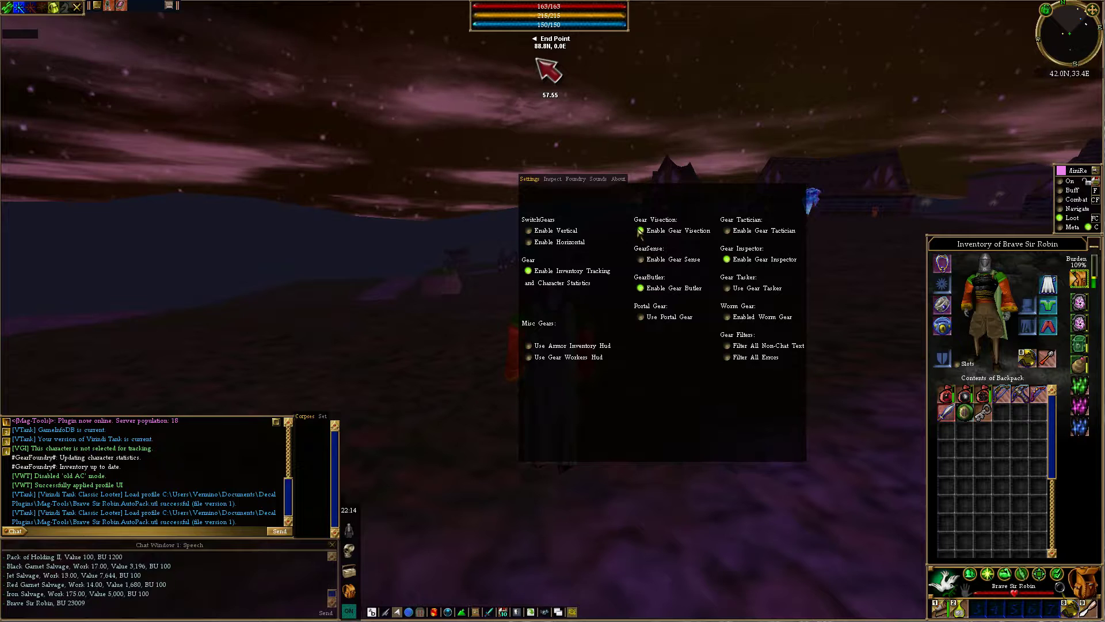
Switch Gear Visection off and on again, and look at its corpse tracking options
left_click(641, 231)
left_click(641, 231)
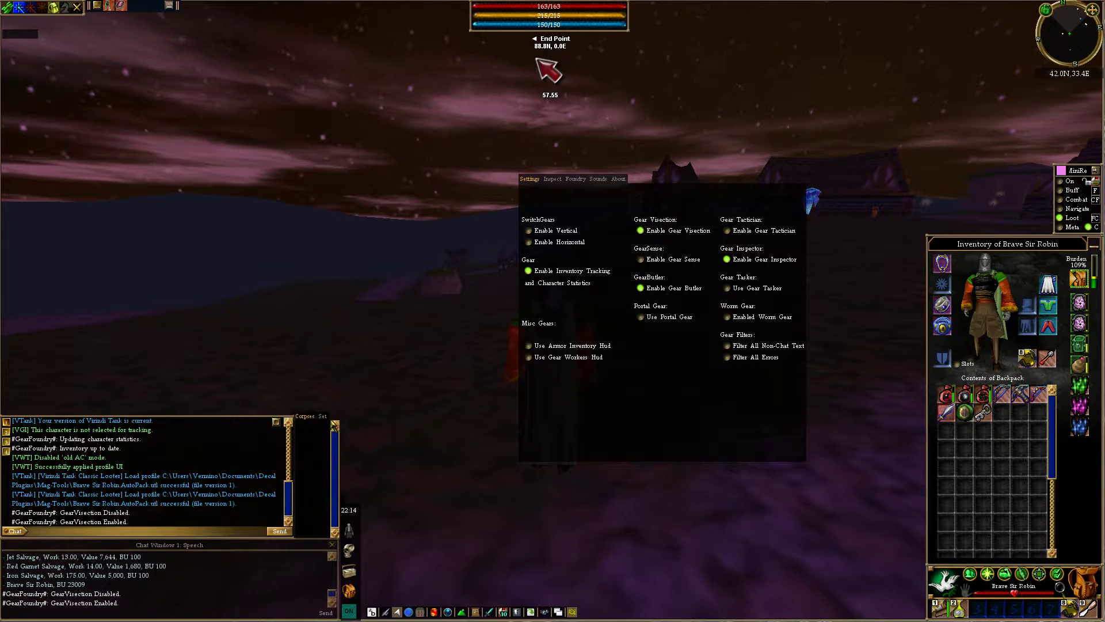
left_click(325, 416)
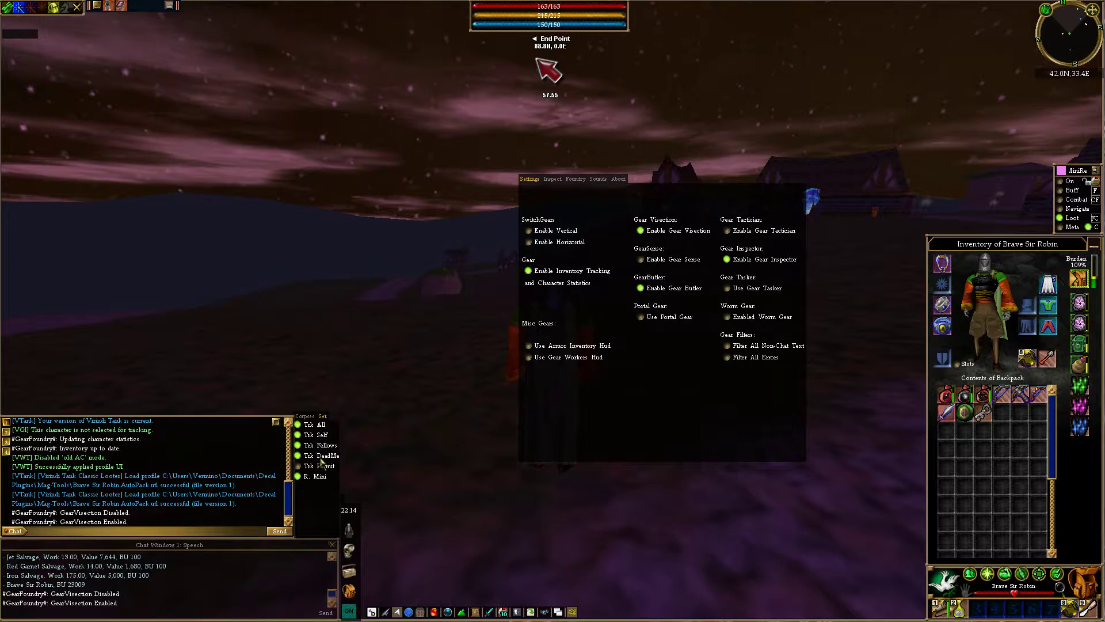
left_click(305, 416)
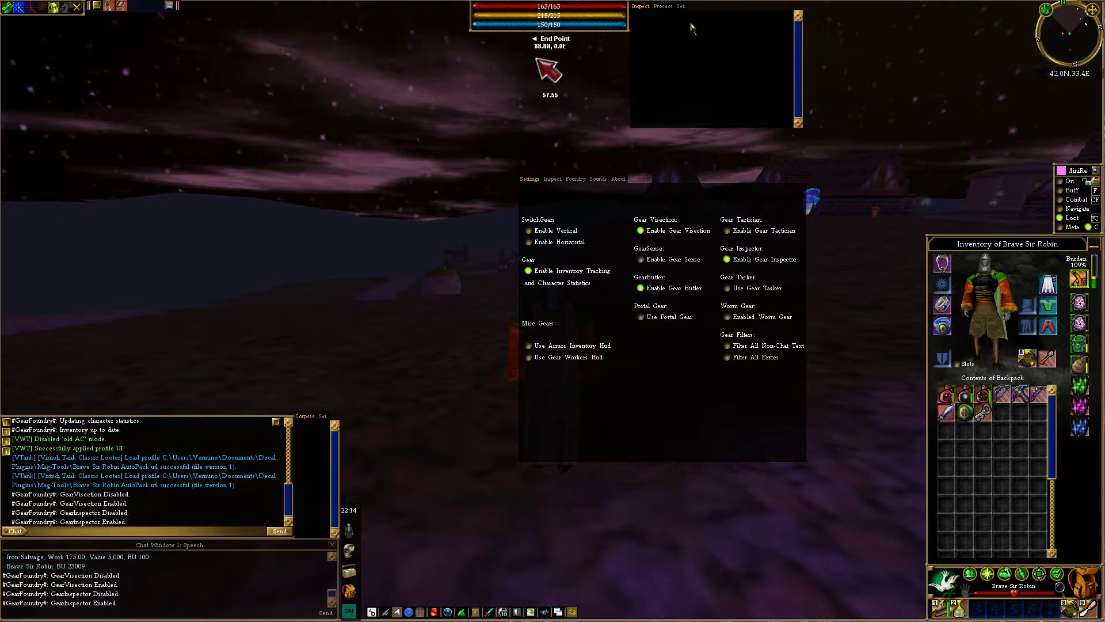
Look at the Gear Inspector's process list and GearFoundry's item inspection search and rule settings
left_click(661, 8)
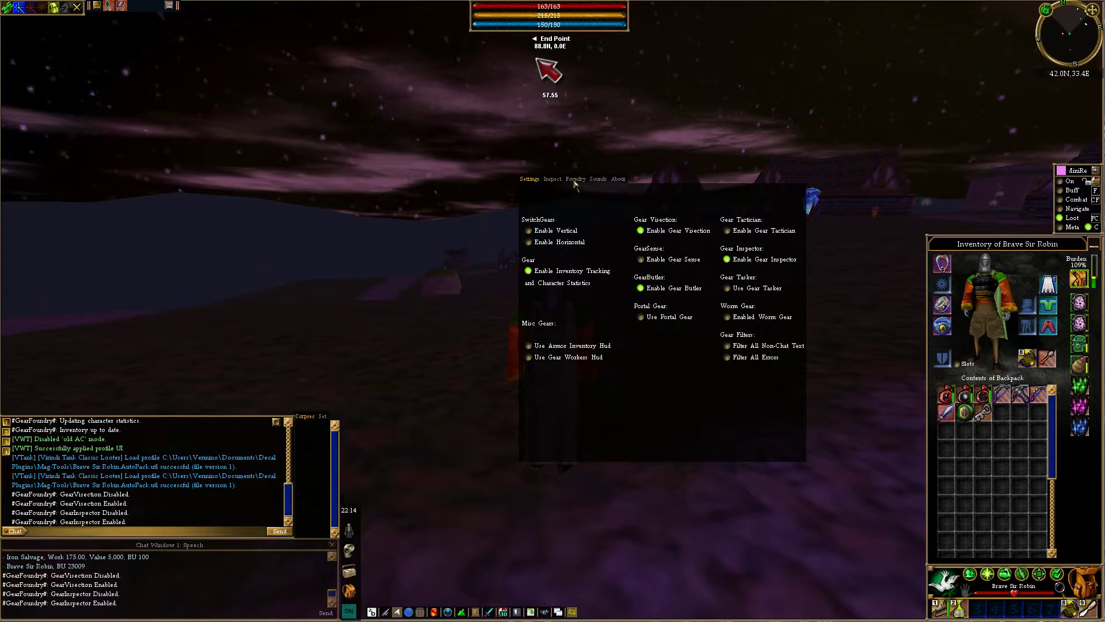
left_click(553, 180)
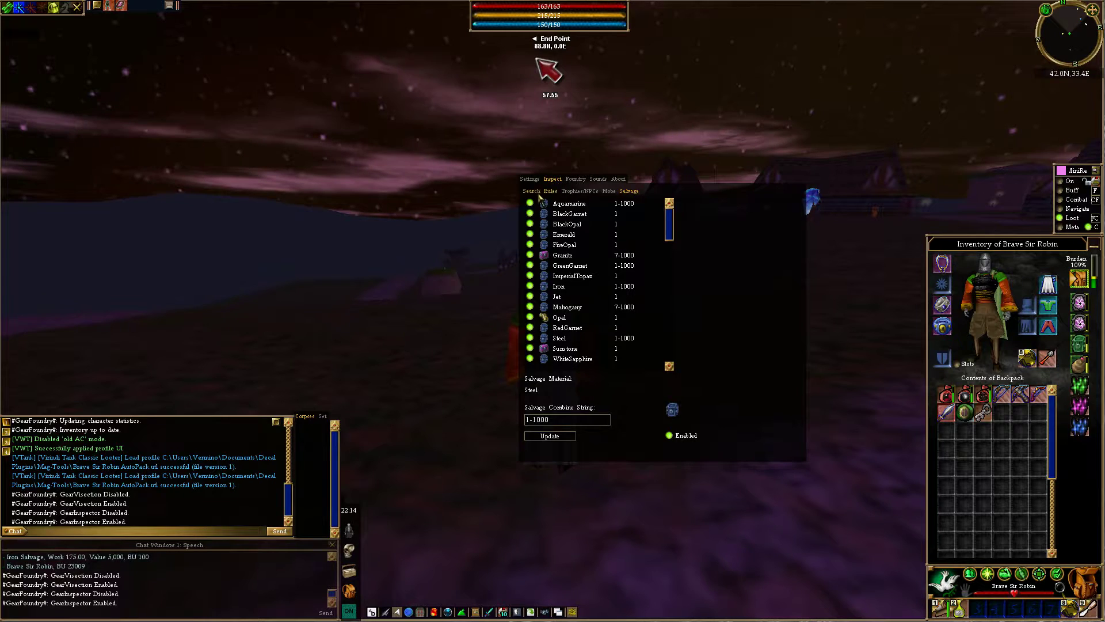
left_click(533, 192)
left_click(531, 179)
left_click(552, 179)
left_click(551, 192)
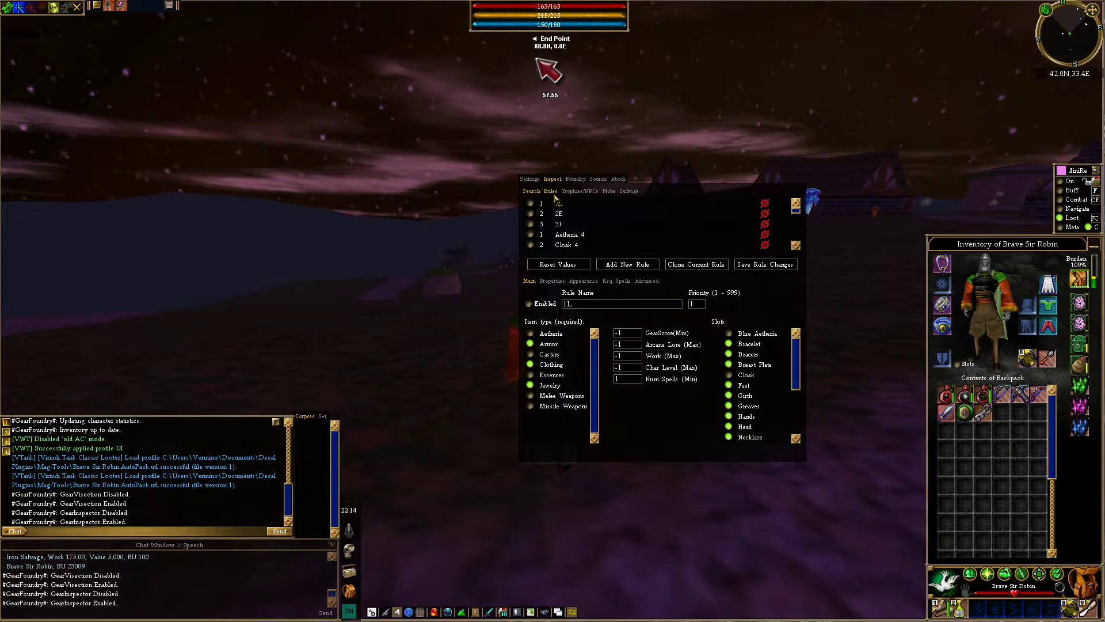
Look through the GearFoundry salvage list and display Aquamarine's combine string
left_click(627, 192)
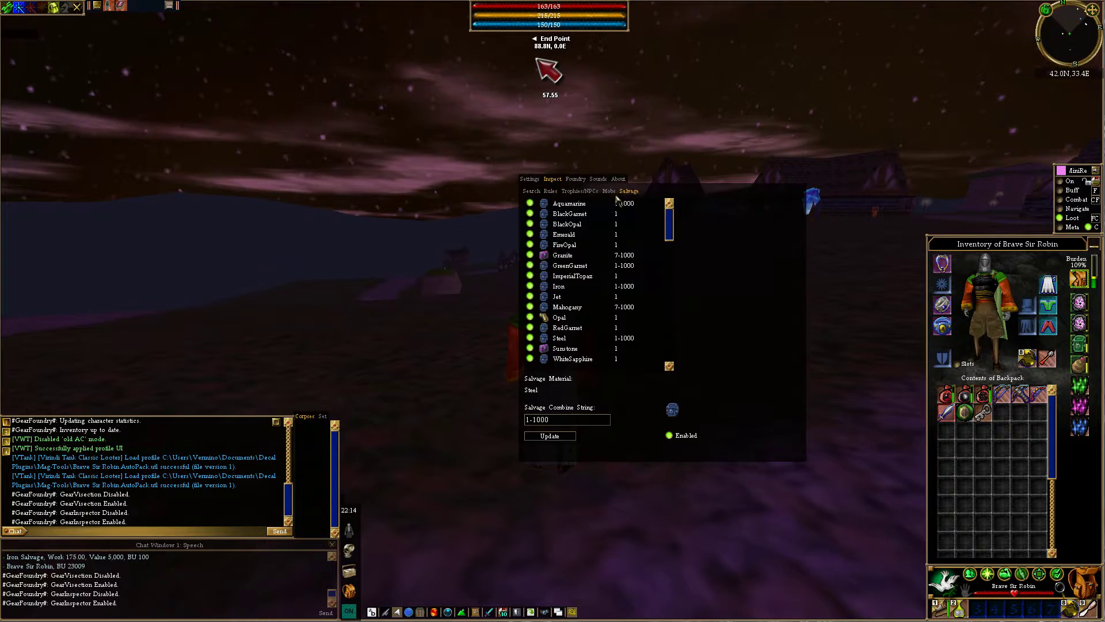
mouse_move(669, 213)
left_mouse_down()
mouse_move(676, 256)
mouse_move(683, 232)
mouse_move(673, 337)
mouse_move(679, 206)
mouse_move(680, 222)
mouse_move(633, 209)
mouse_move(670, 208)
left_mouse_up()
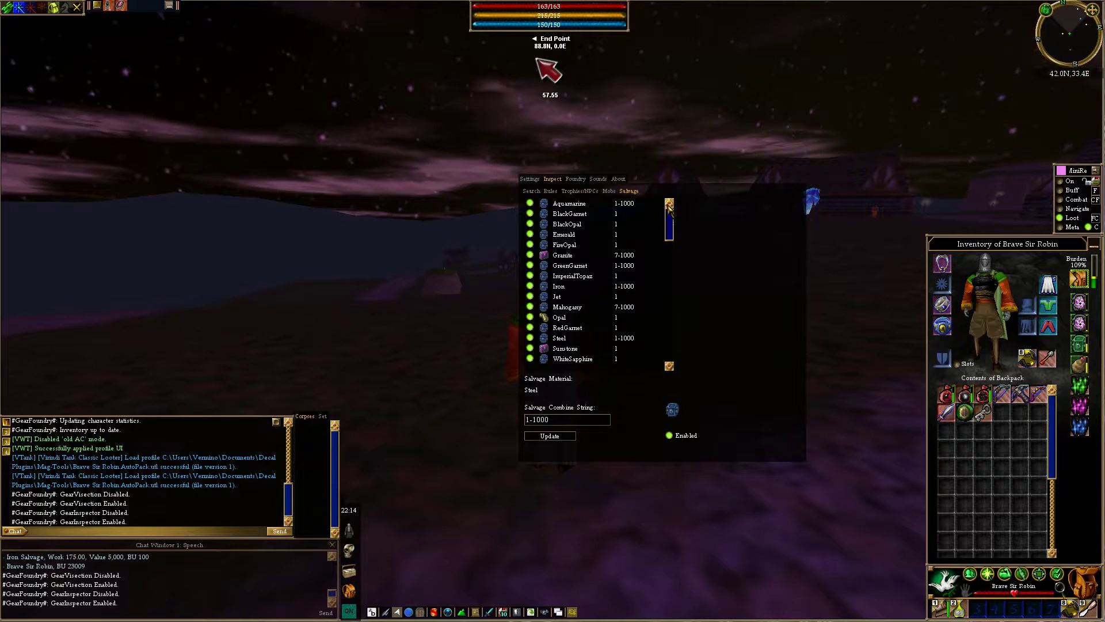
left_click(582, 206)
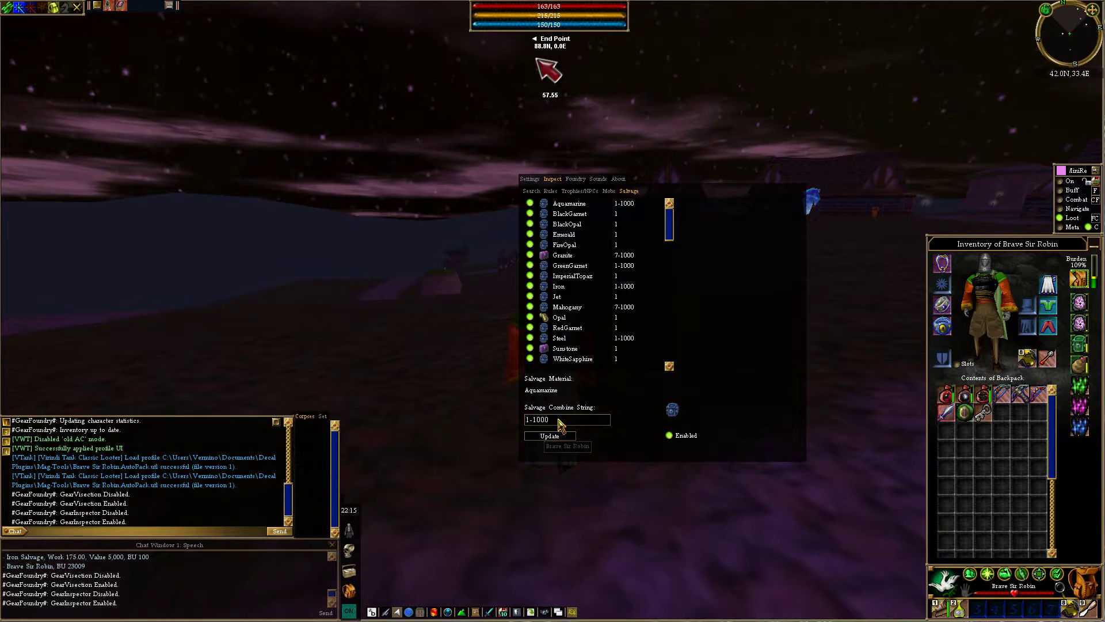
Examine the Jet and Red Garnet salvage, the Iron Salvage in the second Pack of Holding II, and Granite's combine string
left_click(966, 397)
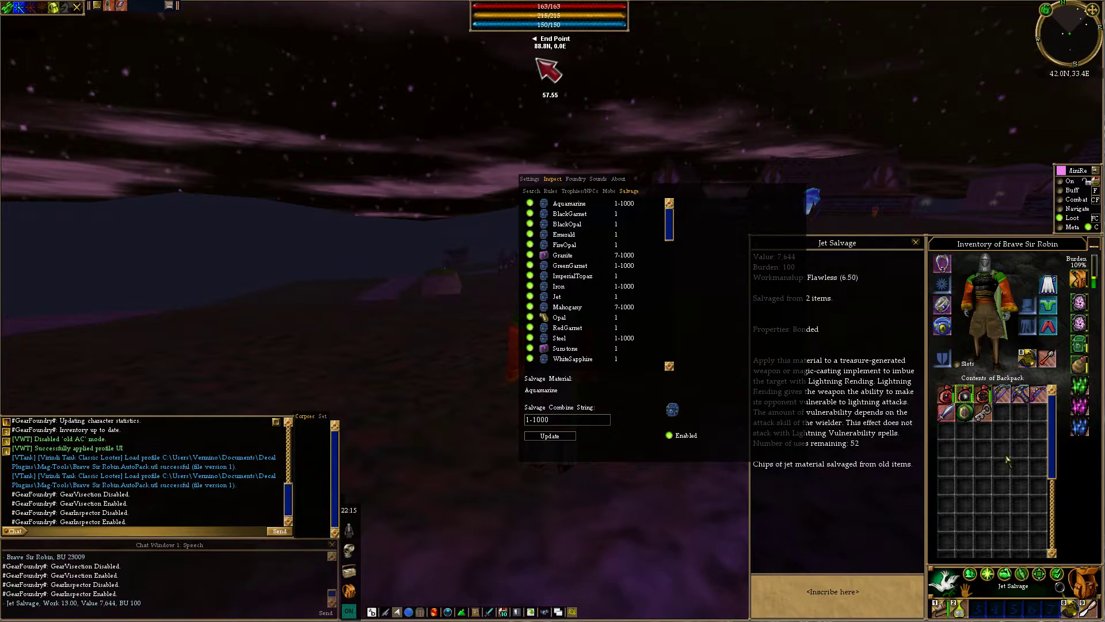
left_click(989, 397)
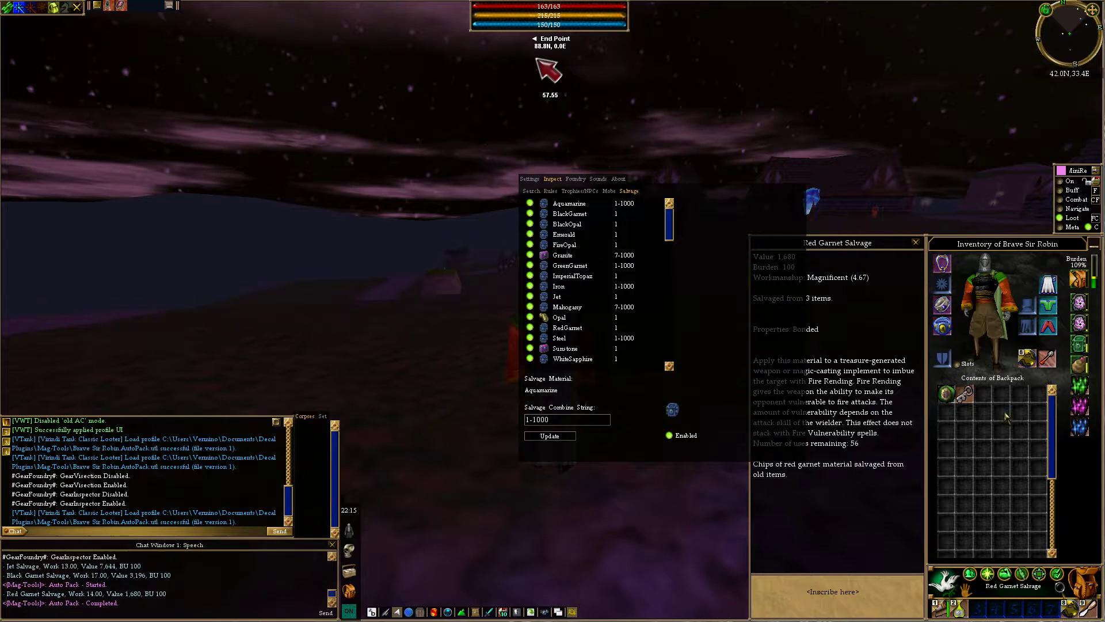
left_click(1080, 322)
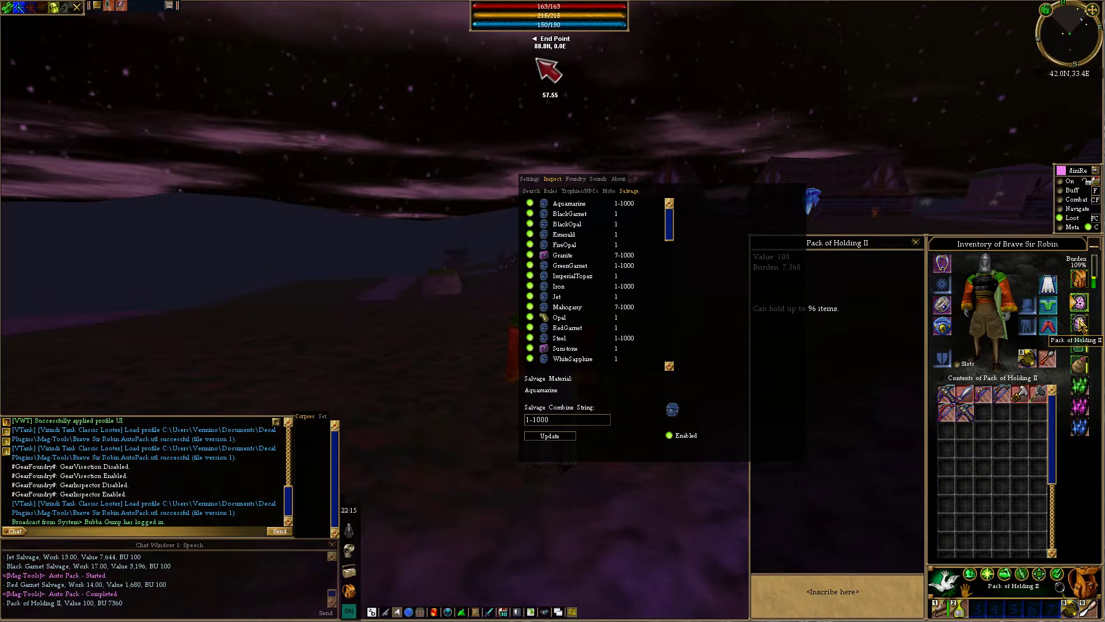
left_click(1019, 397)
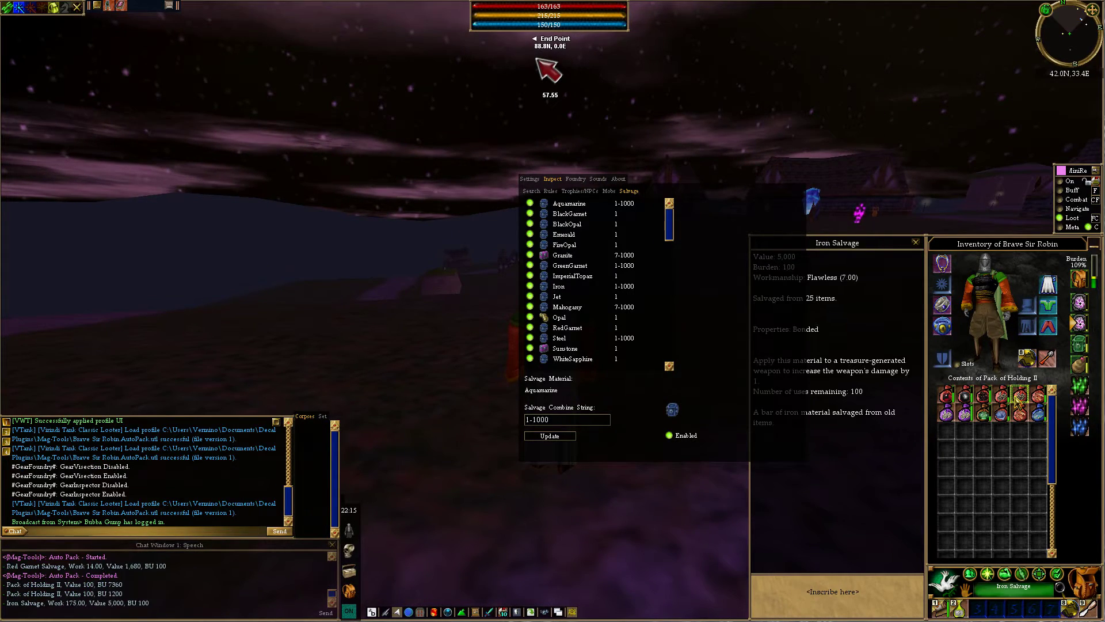
left_click(621, 256)
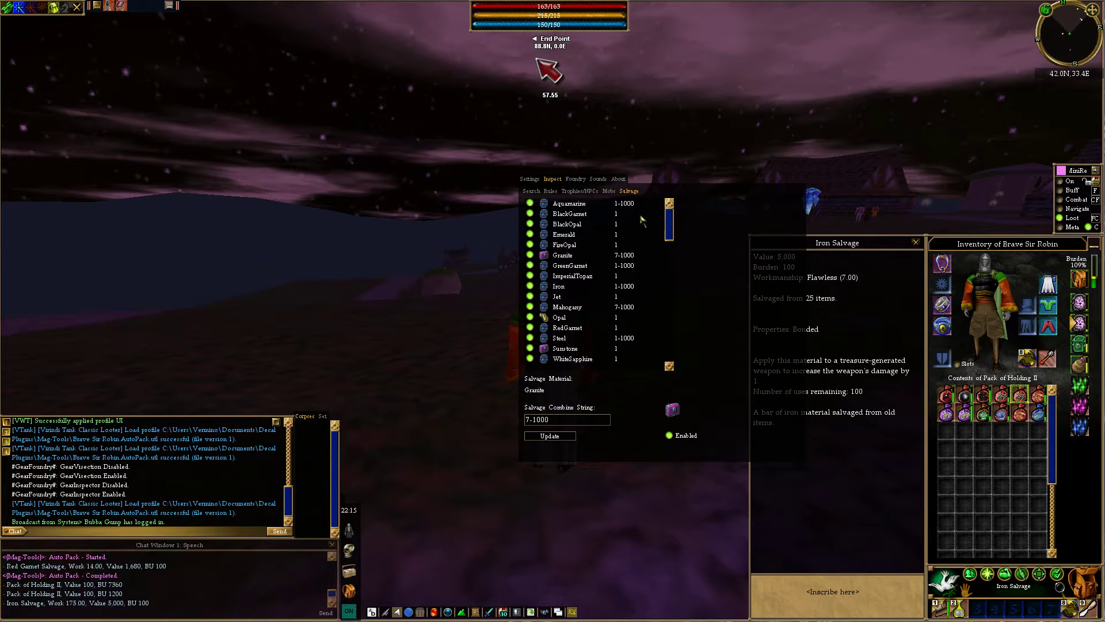
Look through GearFoundry's mobs, trophies and rules lists and its Foundry actions, including AutoSalvage and AutoCombine, and close the settings
left_click(608, 191)
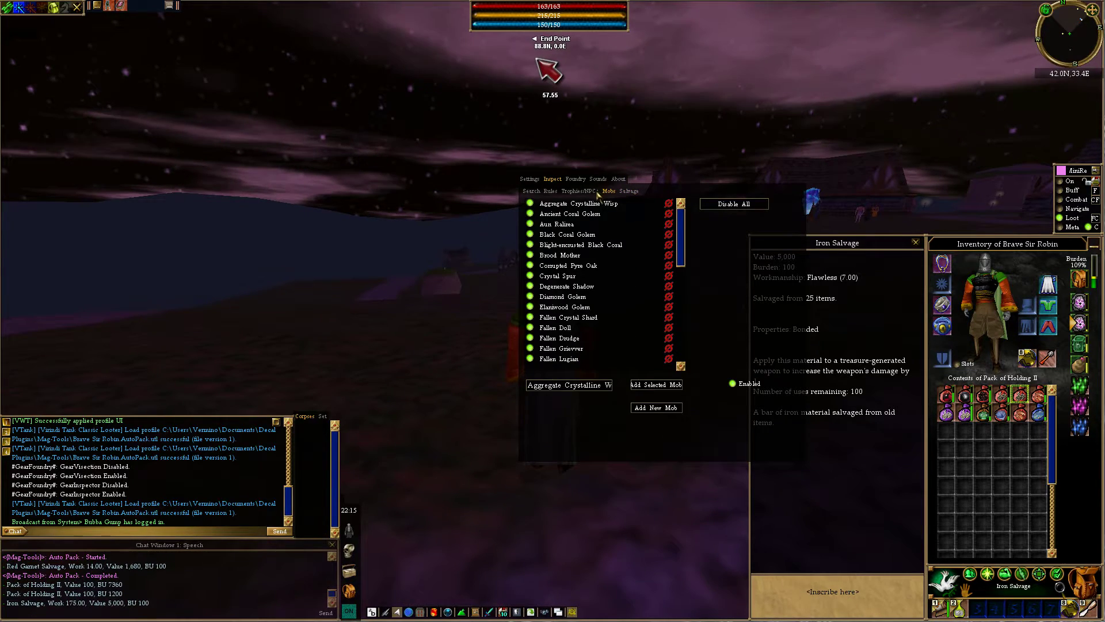
left_click(580, 192)
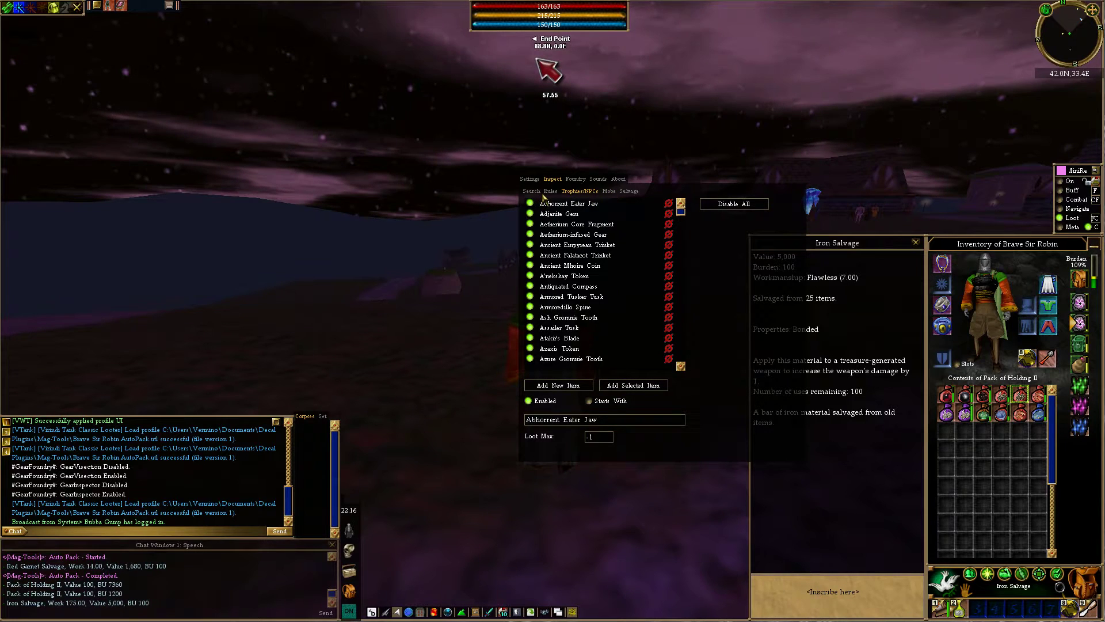
left_click(544, 194)
left_click(575, 180)
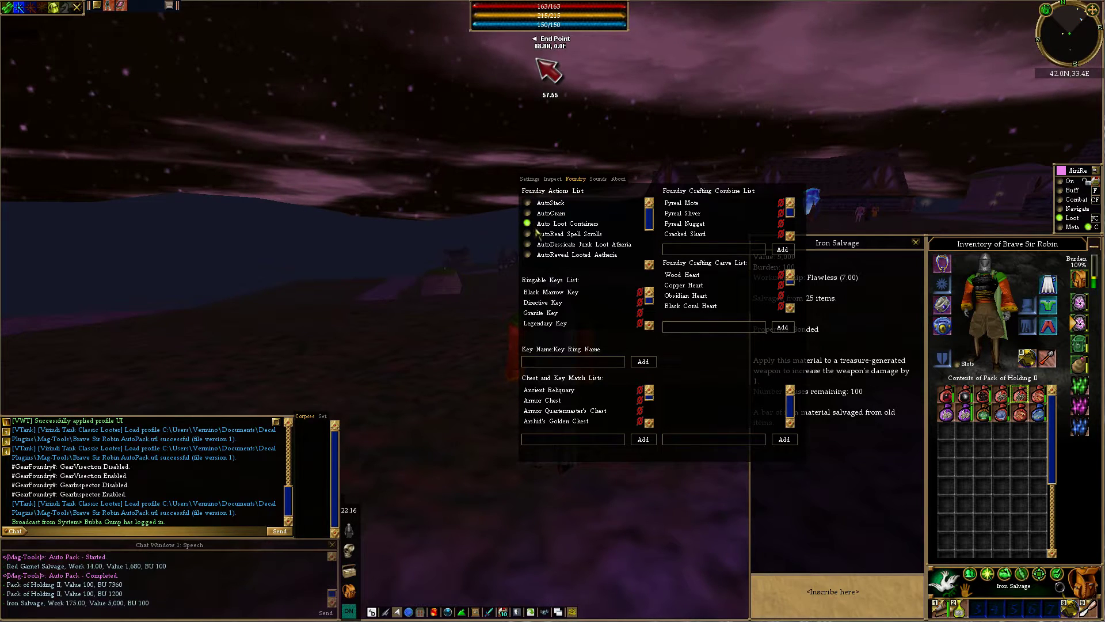
left_click_drag(648, 219, 649, 263)
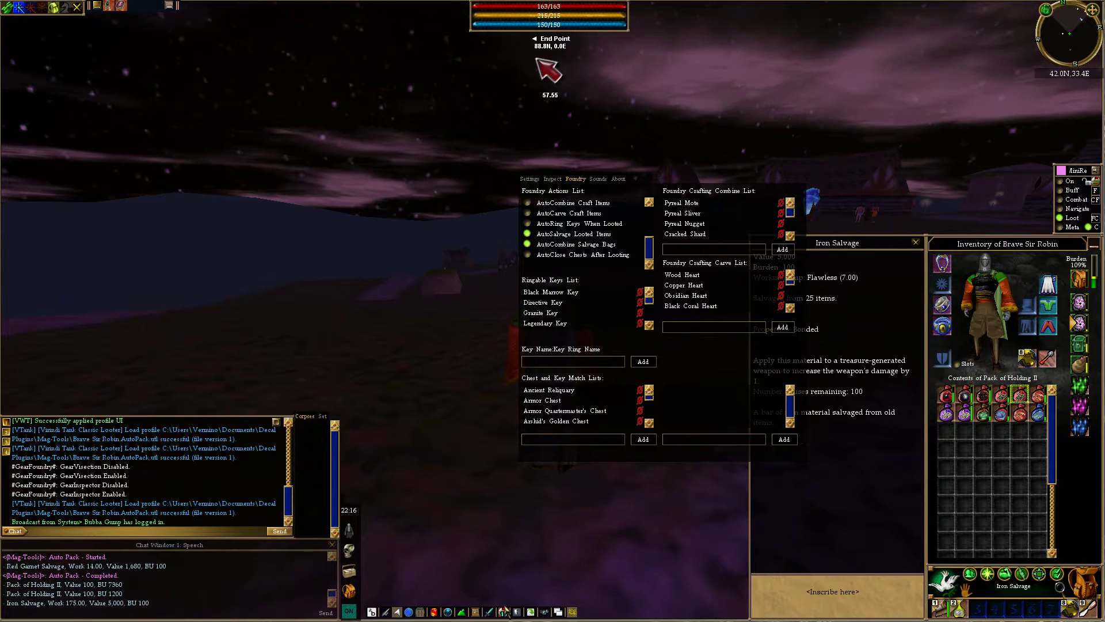
left_click(559, 612)
Enable Salvage Multiple Materials at Once and Use Main Pack as Default for Picking Up Items in the character options, and apply them
left_click(1055, 576)
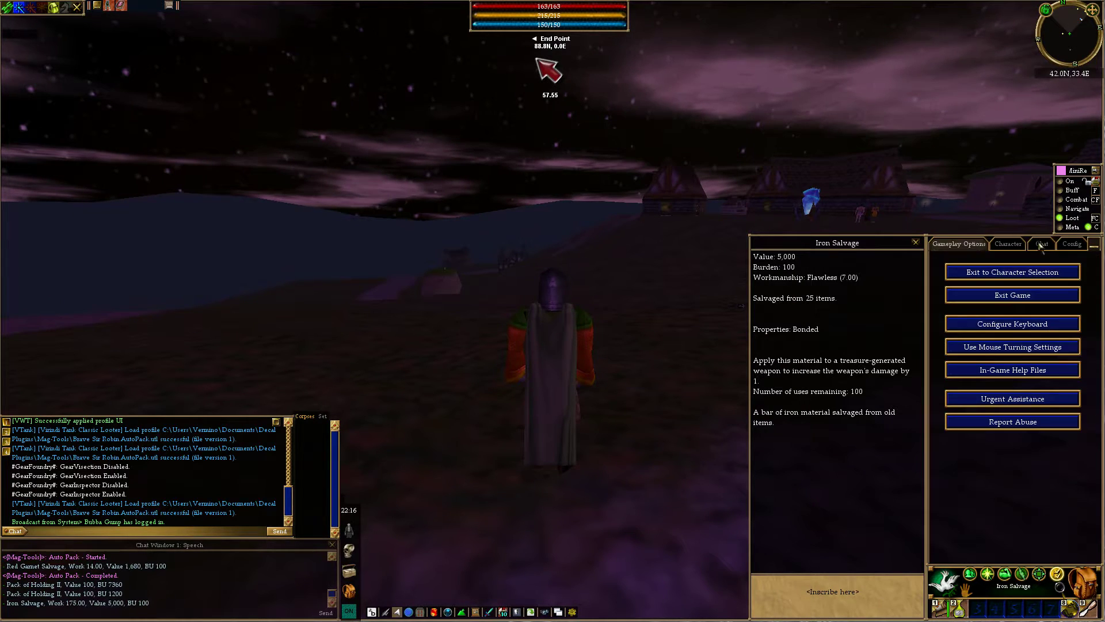
left_click(1018, 244)
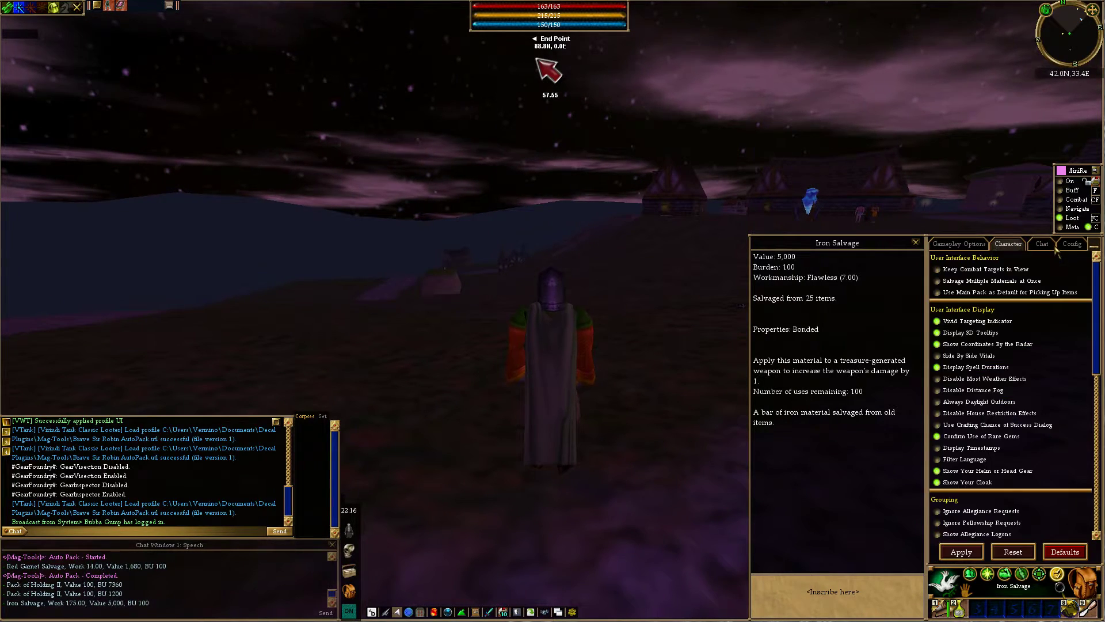
left_click(988, 281)
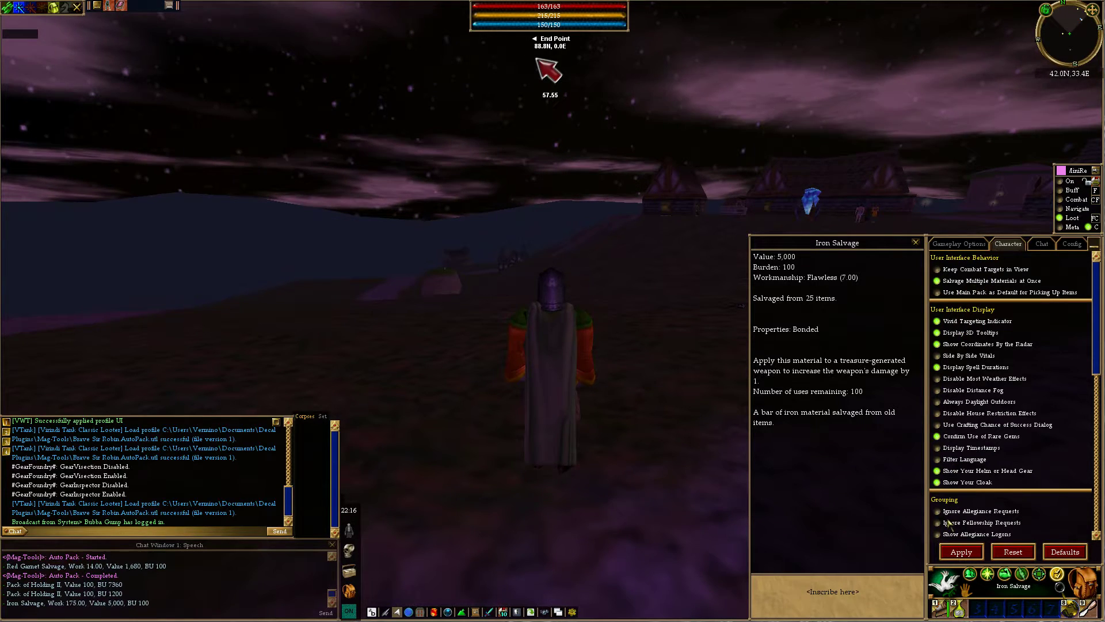
left_click(946, 297)
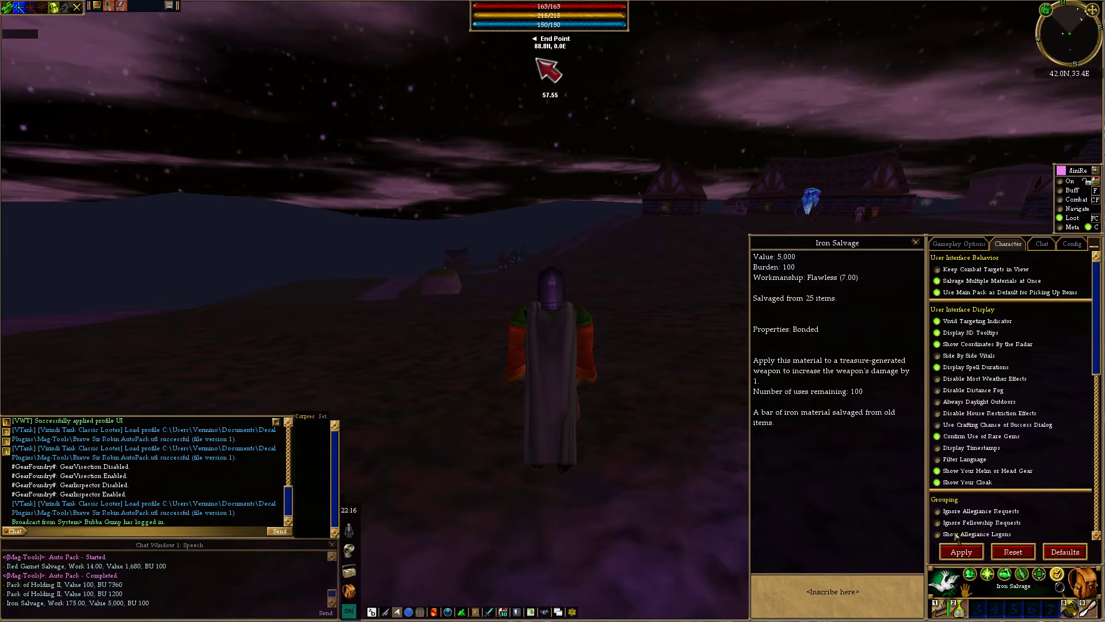
left_click(961, 553)
Check the second Pack of Holding II and the main backpack, and look at the Mag-Tools periodic command settings
left_click(1091, 582)
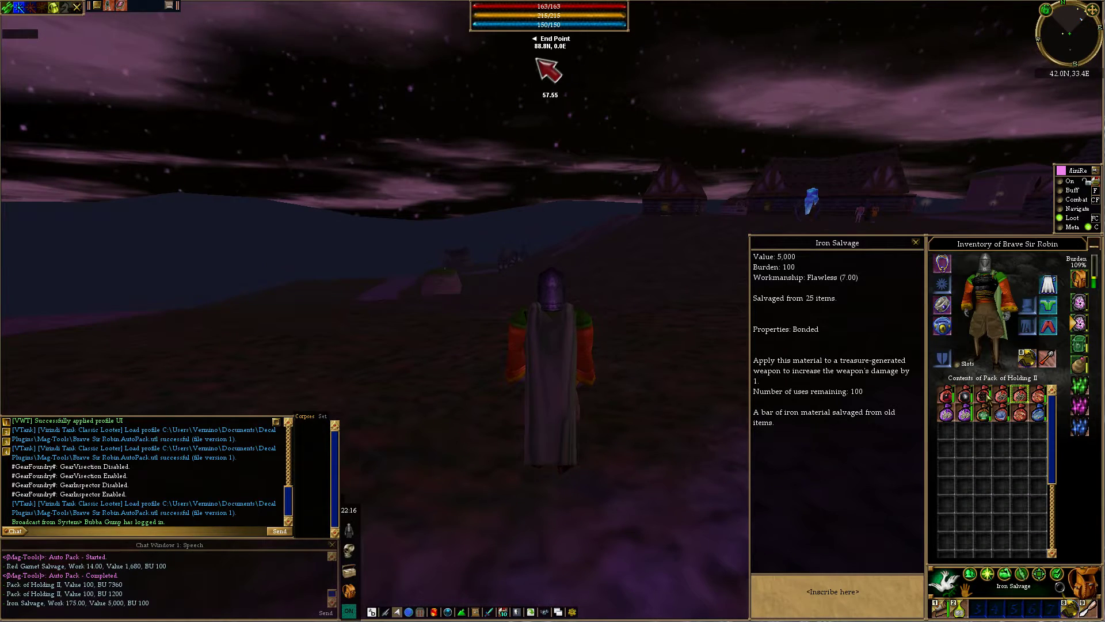
left_click(1076, 286)
left_click(1079, 326)
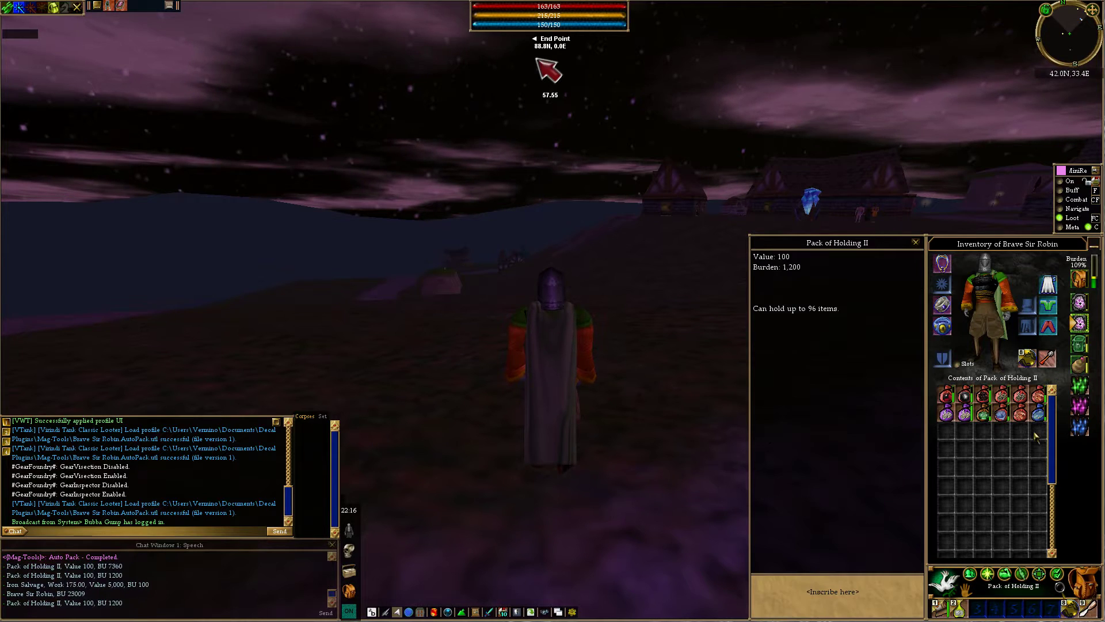
left_click(1080, 280)
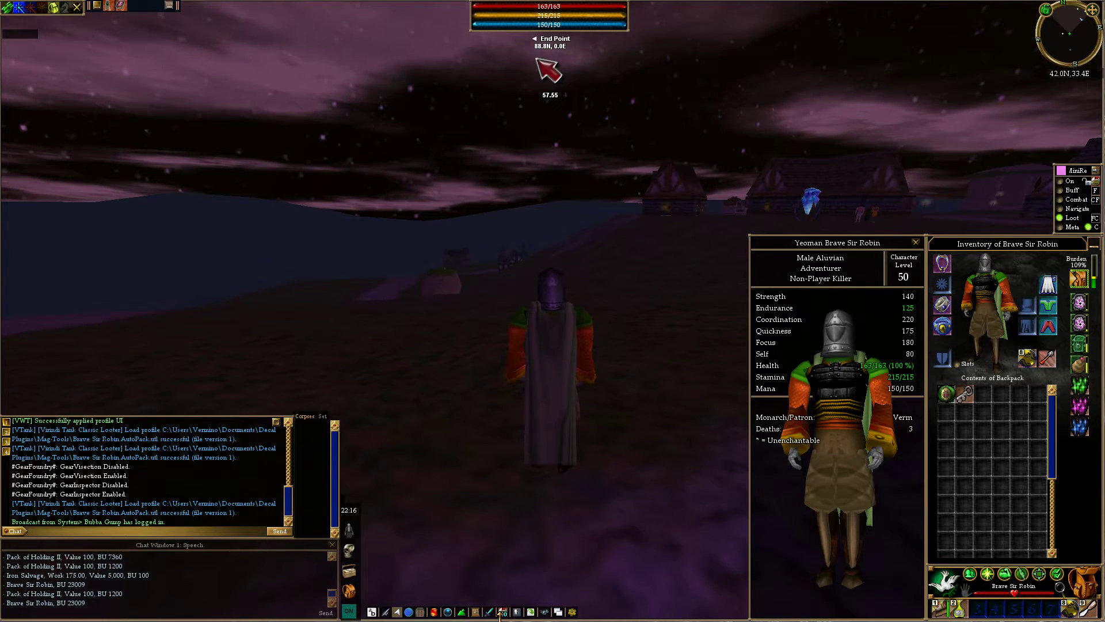
left_click(516, 612)
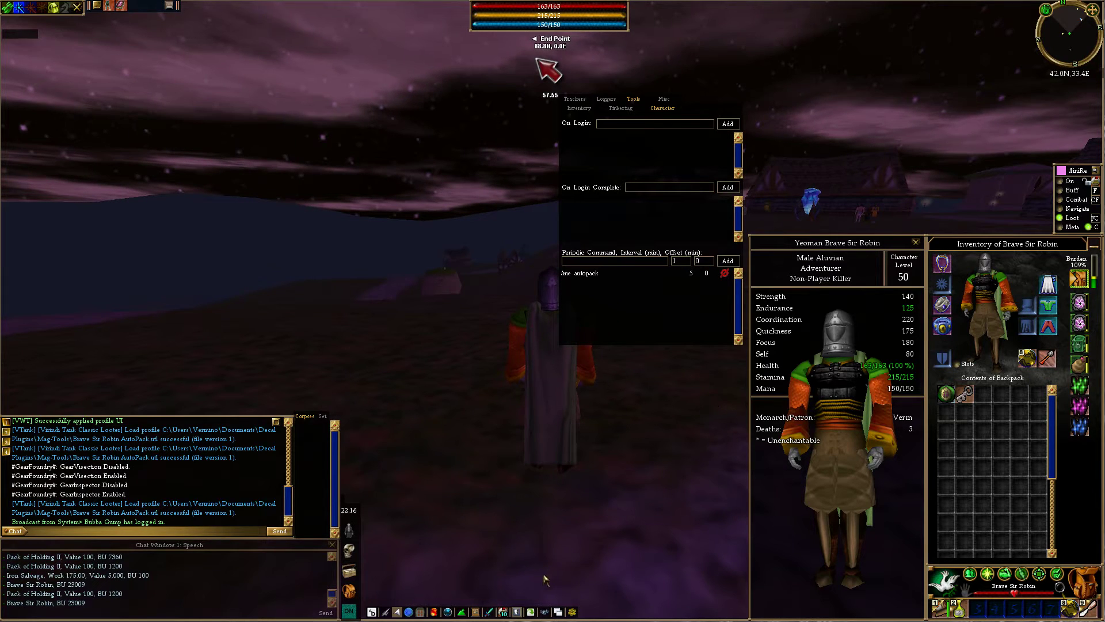
left_click(516, 613)
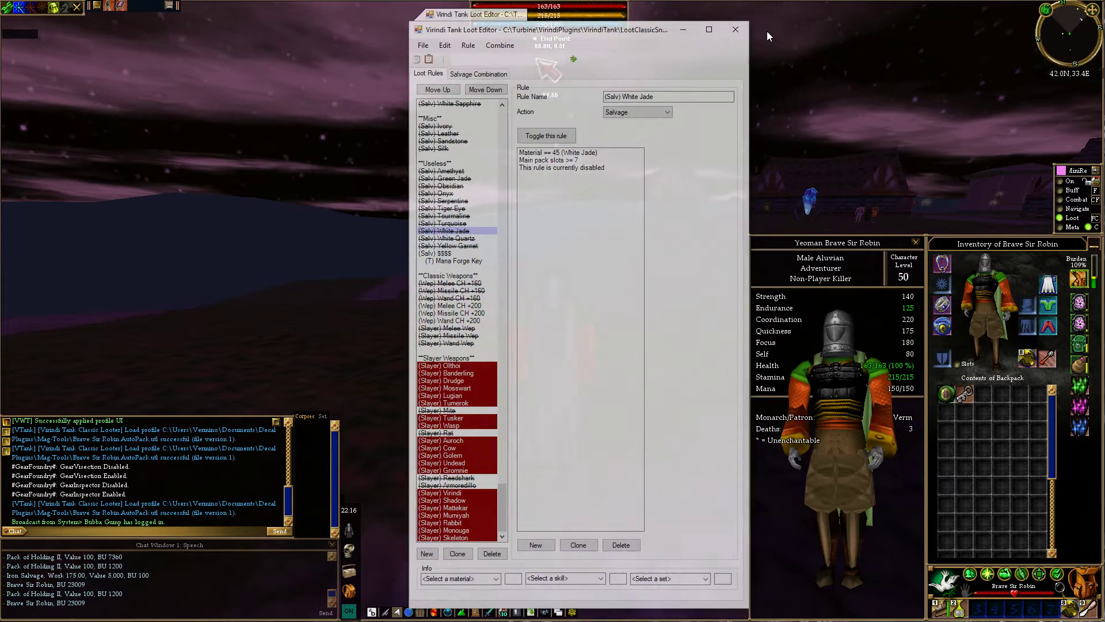
Open the Brave Sir Robin.autopack loot profile from the Mag-Tools folder under Documents, Decal Plugins
left_click_drag(767, 30, 822, 46)
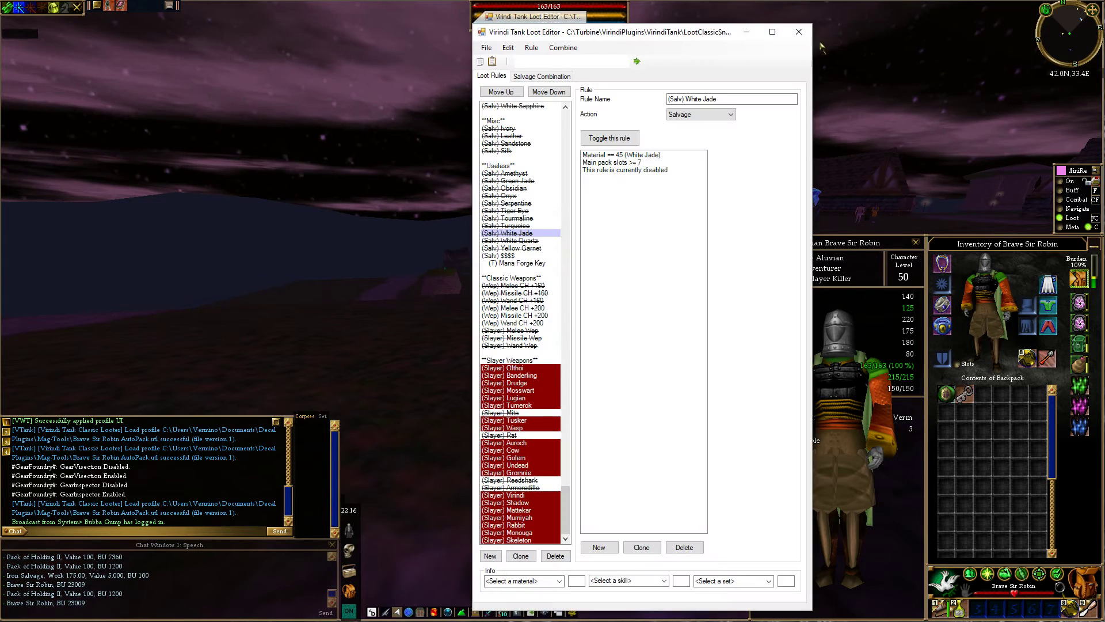
left_click(487, 47)
left_click(501, 73)
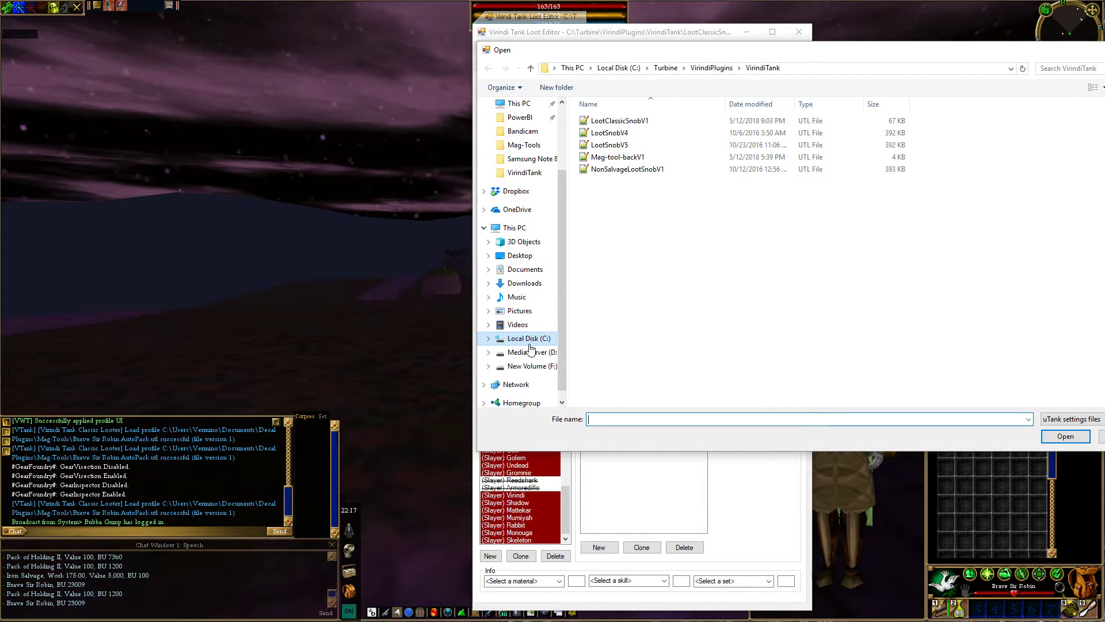
left_click(529, 342)
left_click(602, 280)
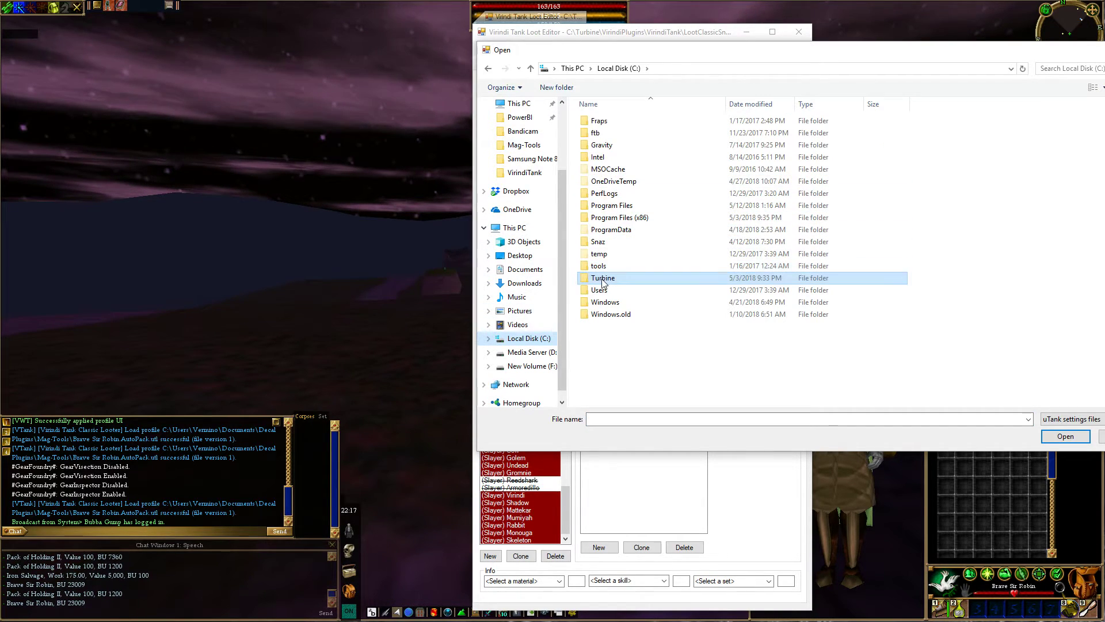
left_click(517, 270)
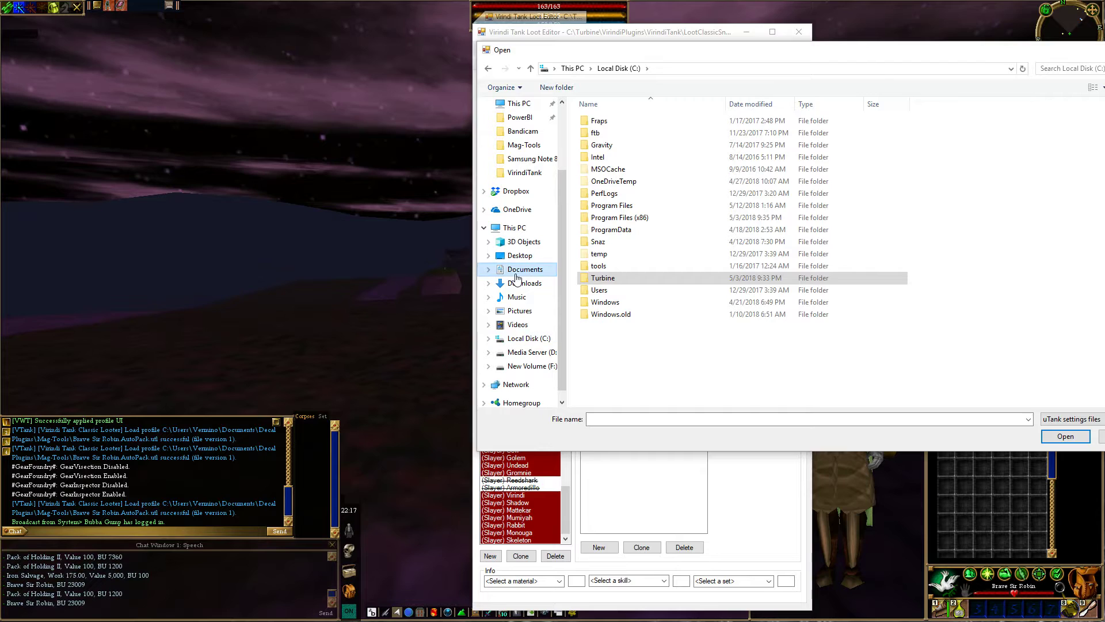
double_click(612, 169)
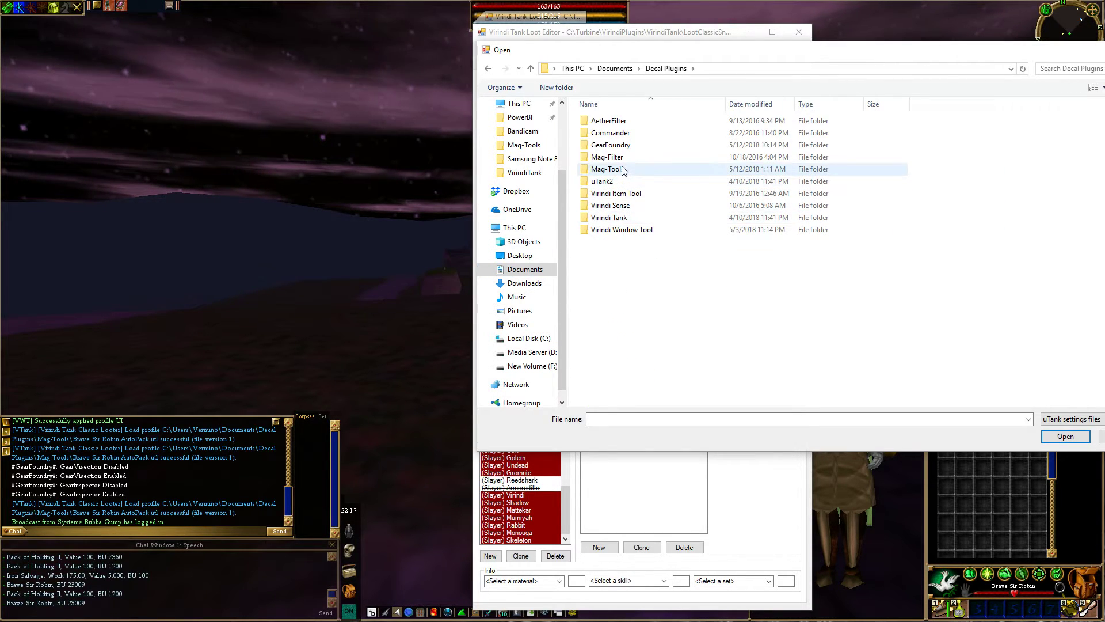
double_click(616, 168)
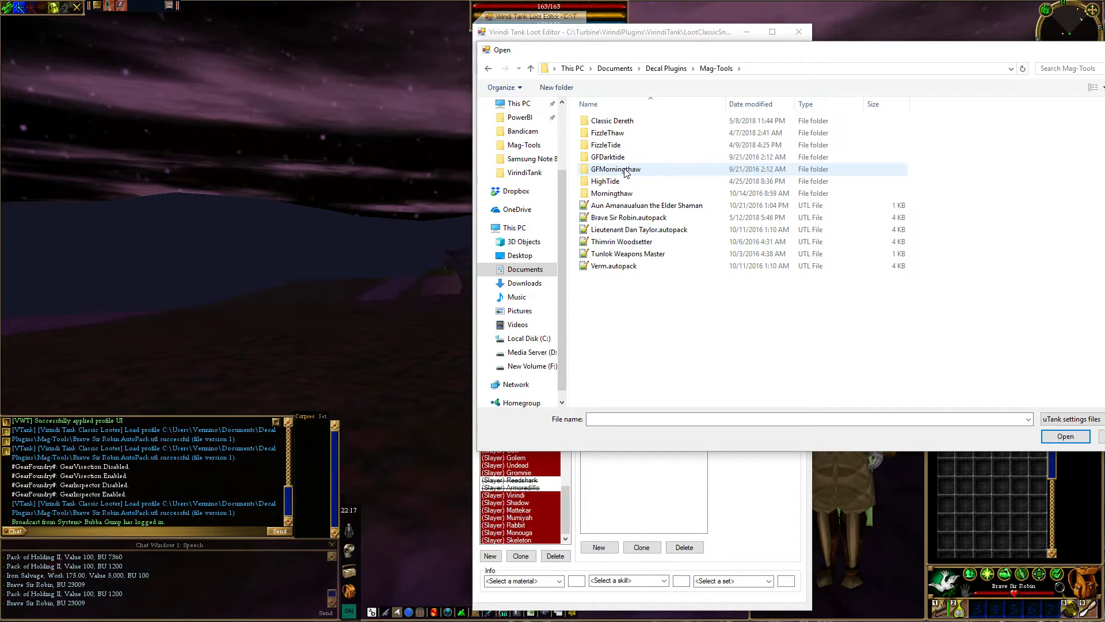
double_click(634, 218)
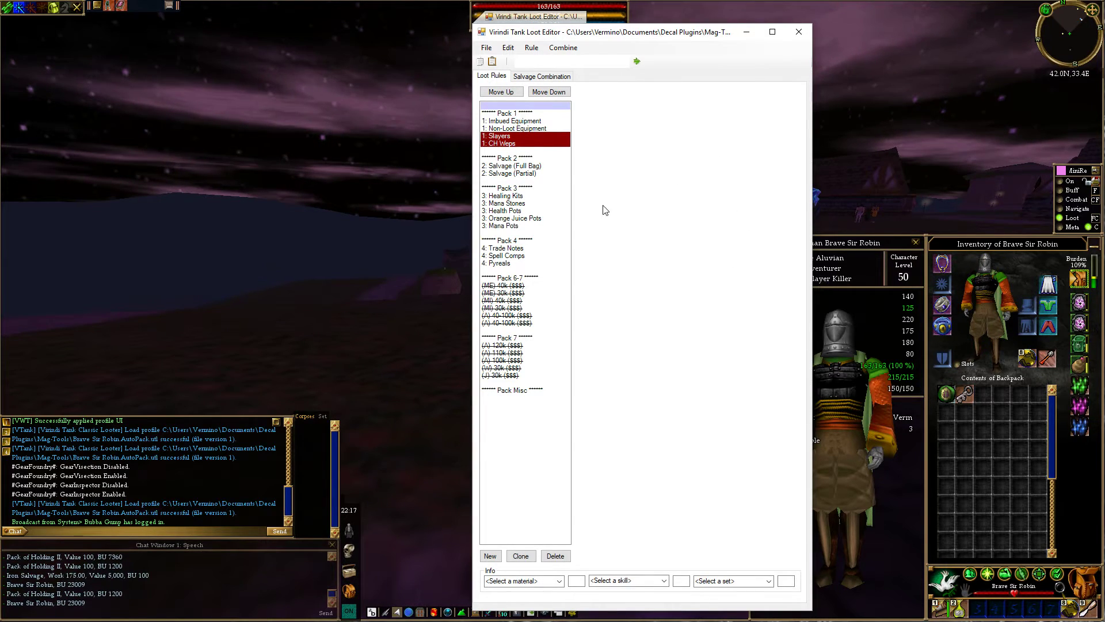
Look through the Pack 1 rules and examine the Imbued Equipment rule's name, Keep # action and pack number
left_click(525, 121)
left_click(526, 129)
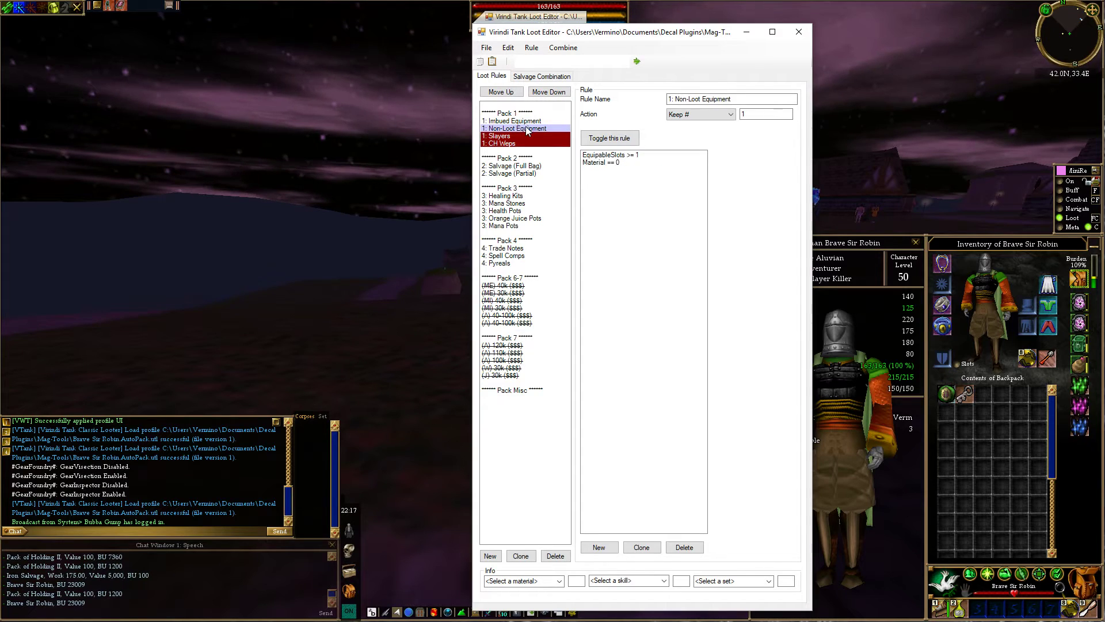
left_click(525, 137)
left_click(533, 158)
left_click(531, 173)
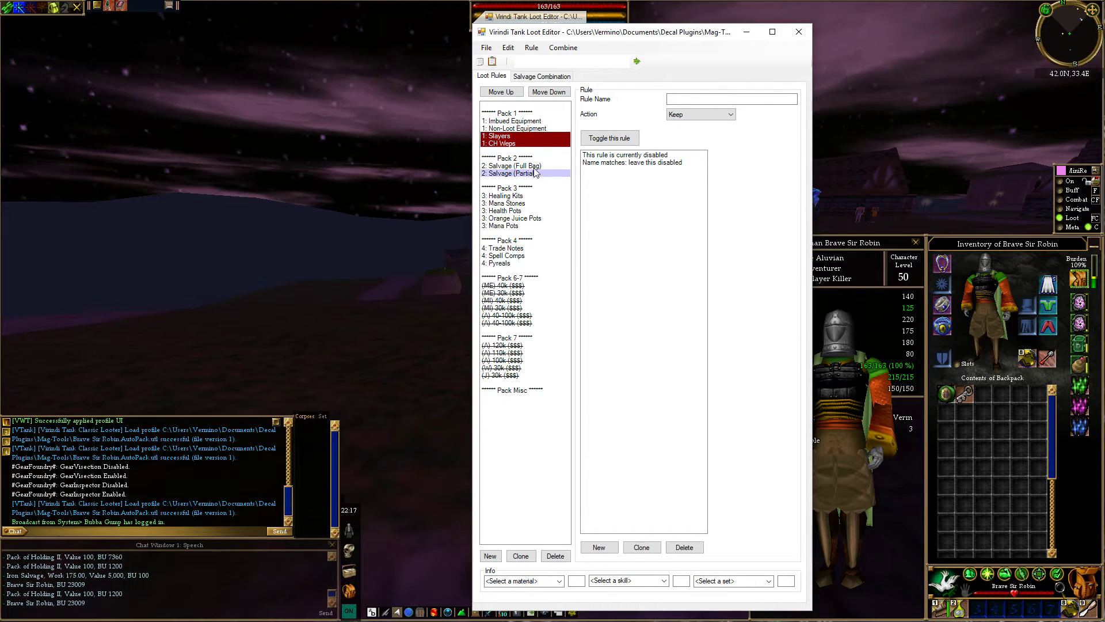
left_click(512, 122)
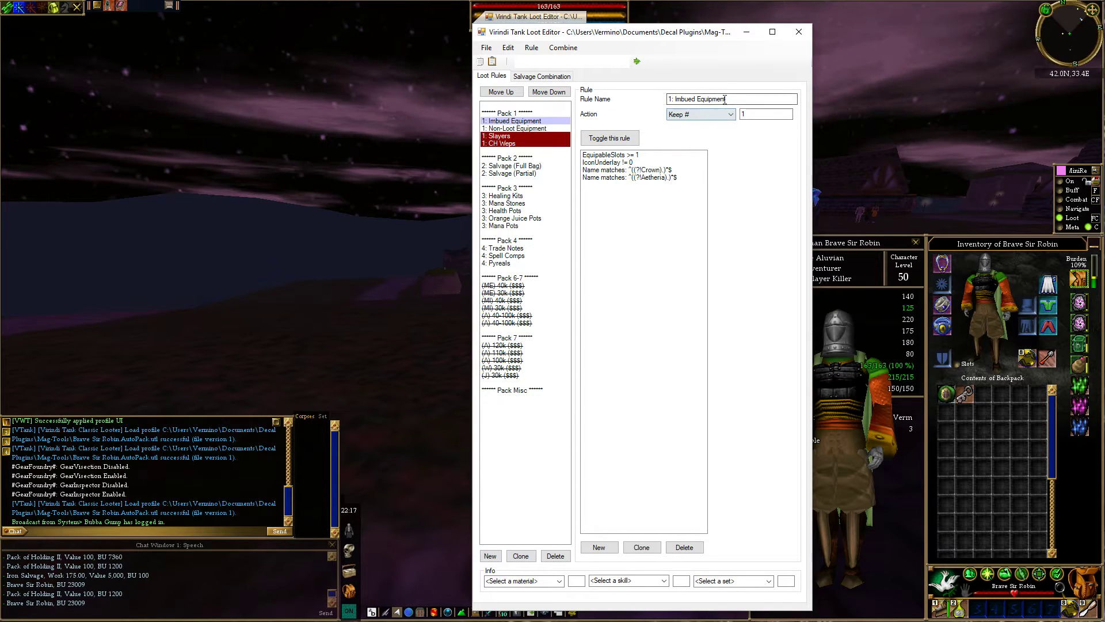
left_click_drag(763, 102, 571, 112)
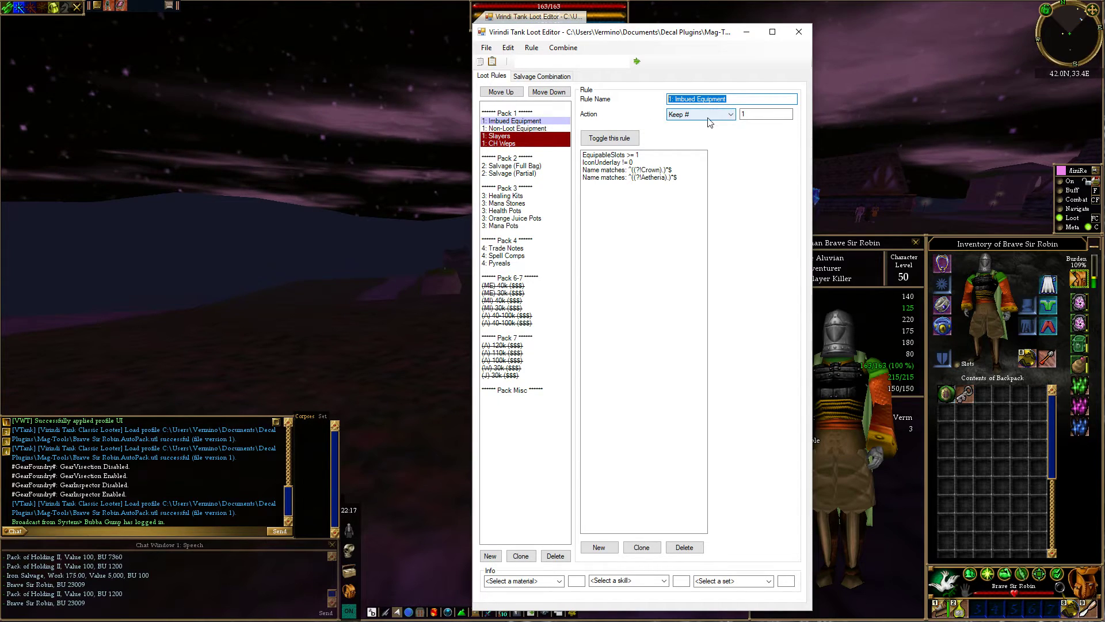
double_click(744, 114)
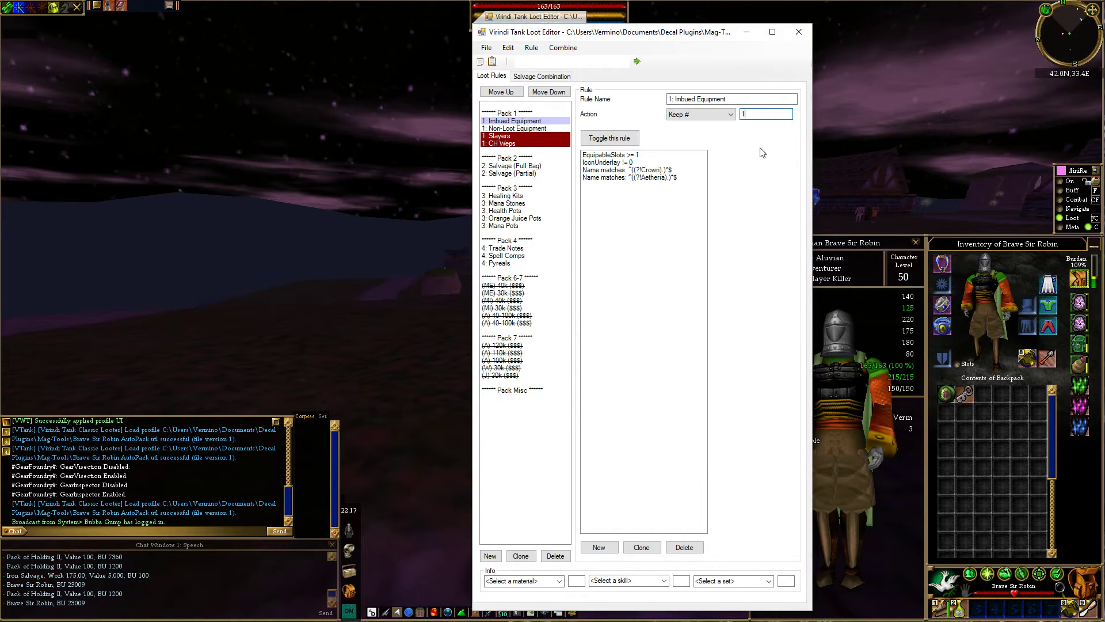
Examine the Salvage (Full Bag) rule's Keep # pack number and conditions, and compare it with the second Pack of Holding II
left_click(527, 166)
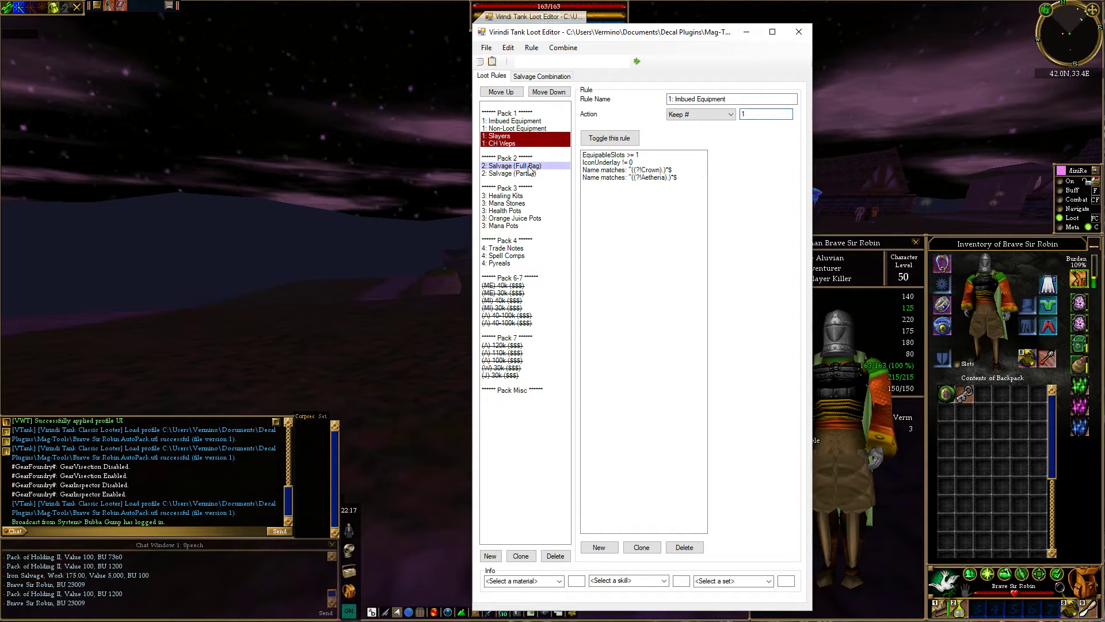
left_click(1081, 324)
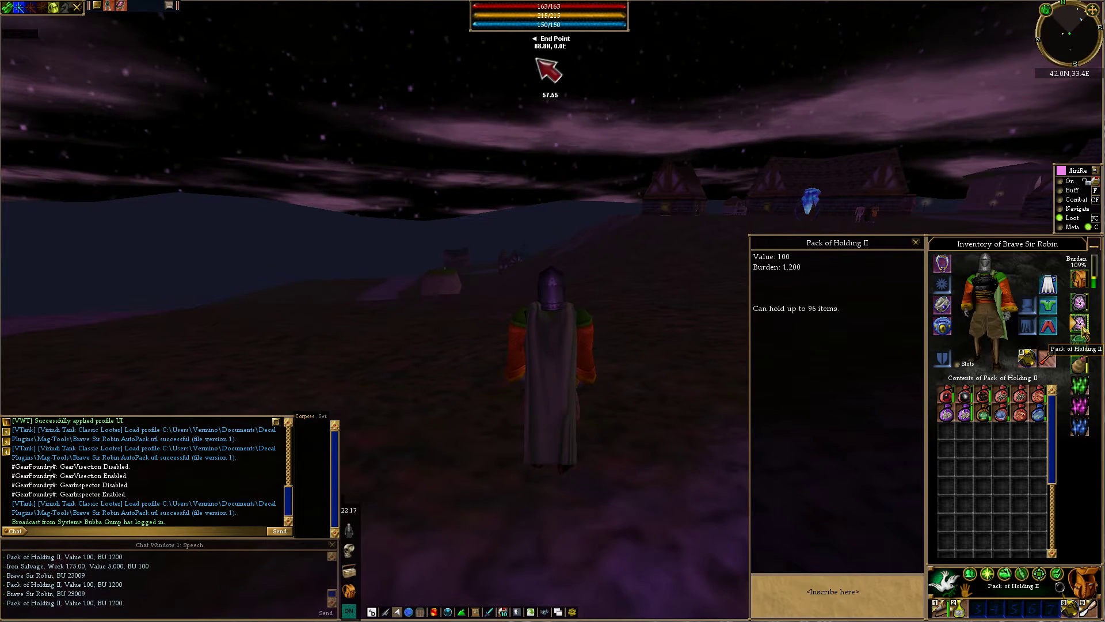
key("alt+Tab")
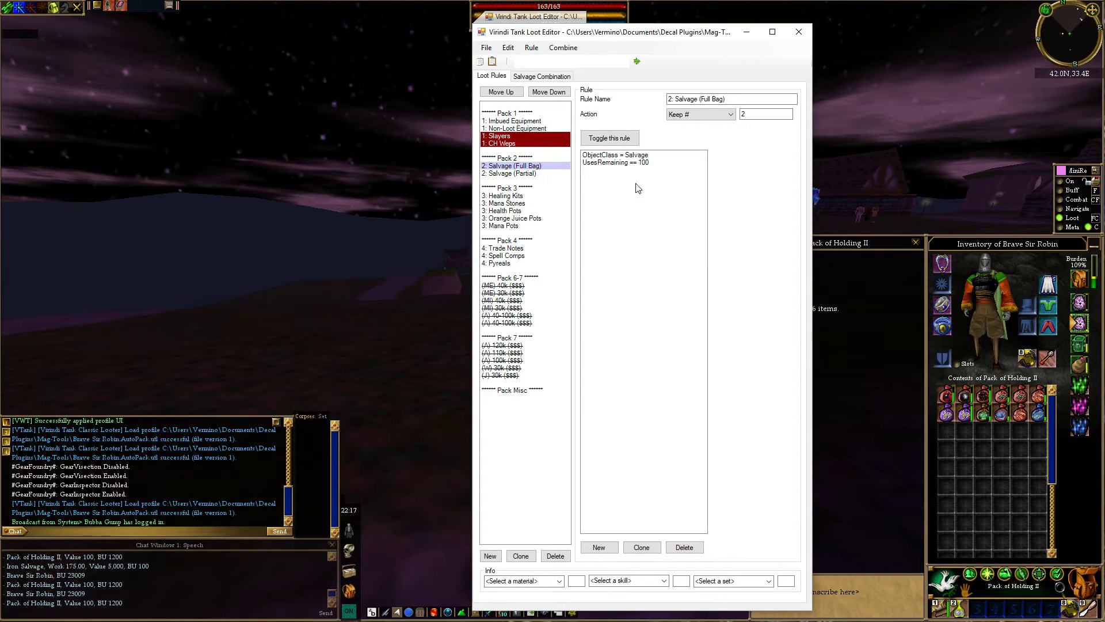
left_click(742, 114)
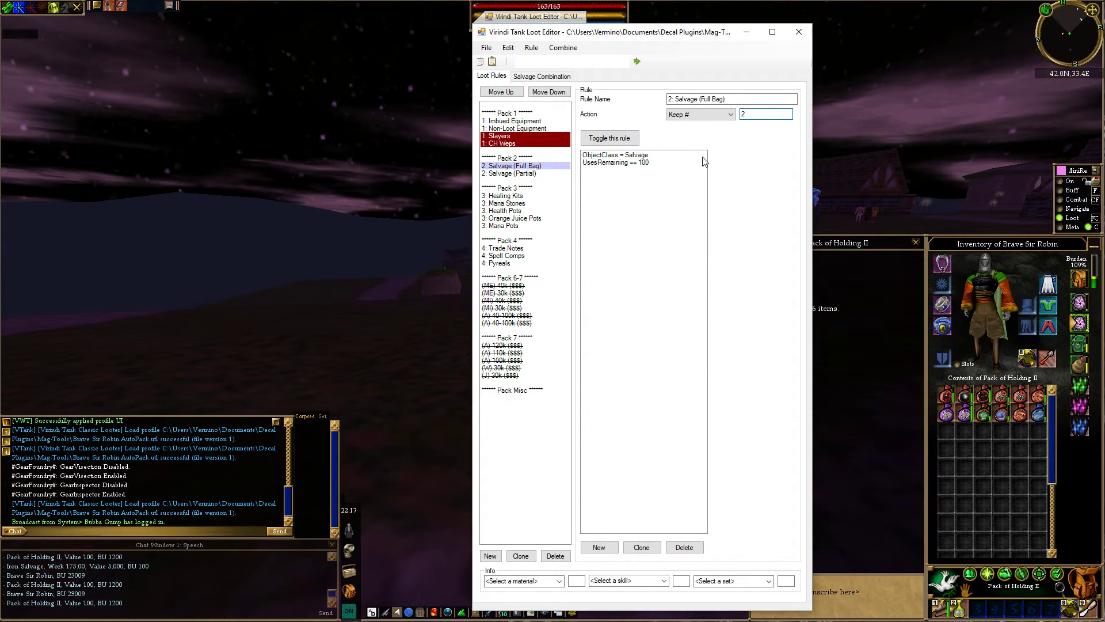
type("3")
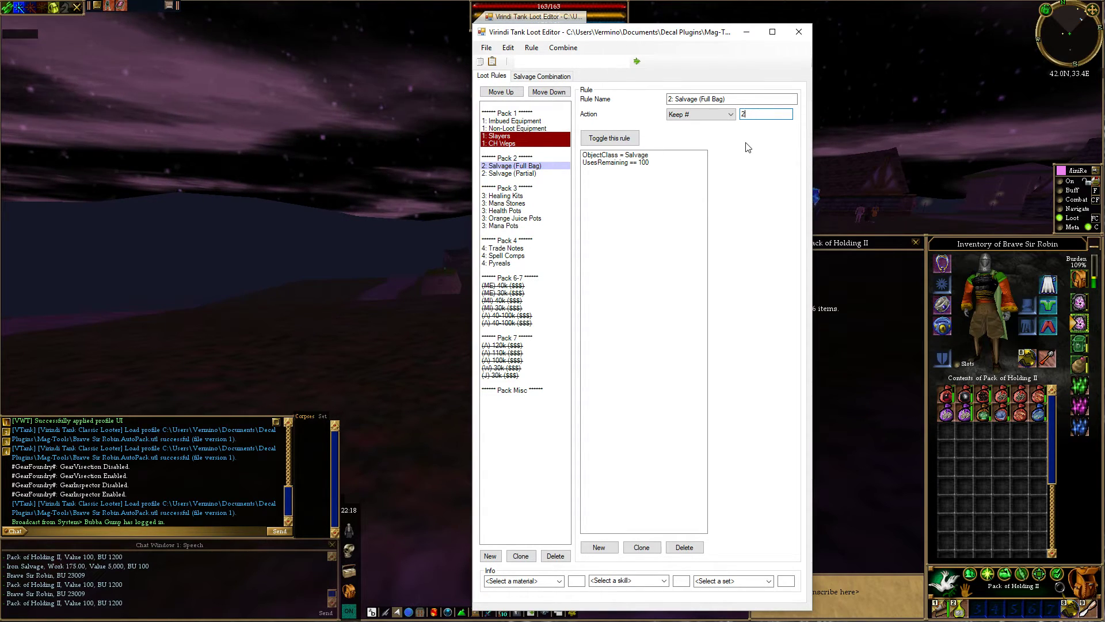
Show the Mag-Tools periodic commands, move a salvage bag and the Prismatic Tapers into the main backpack, and start Auto Pack
left_click(892, 118)
left_click(518, 611)
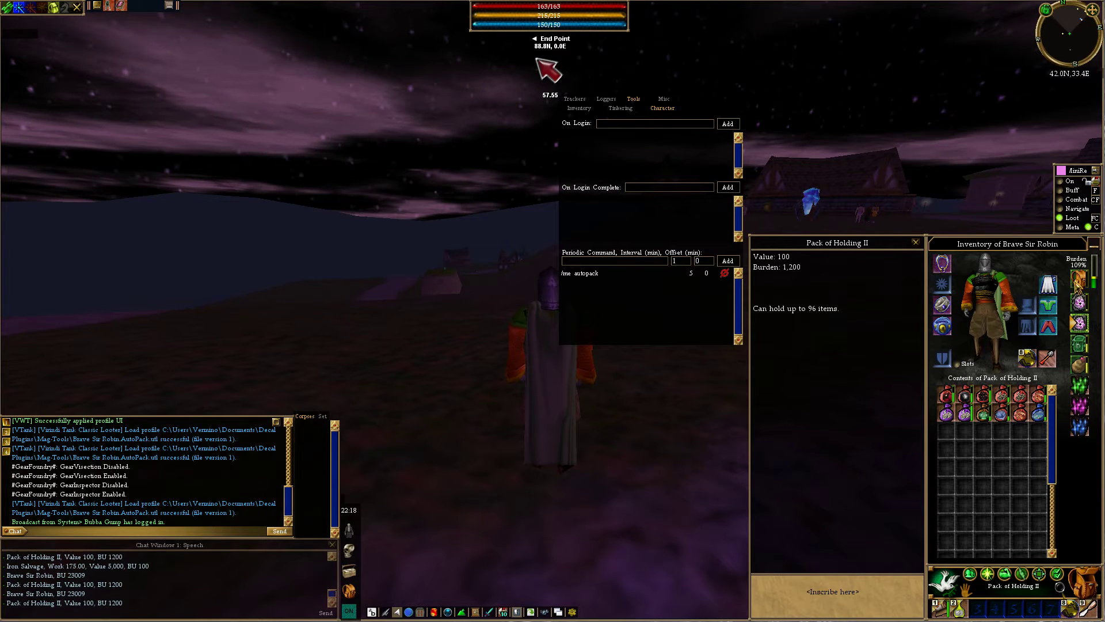
left_click(1020, 393)
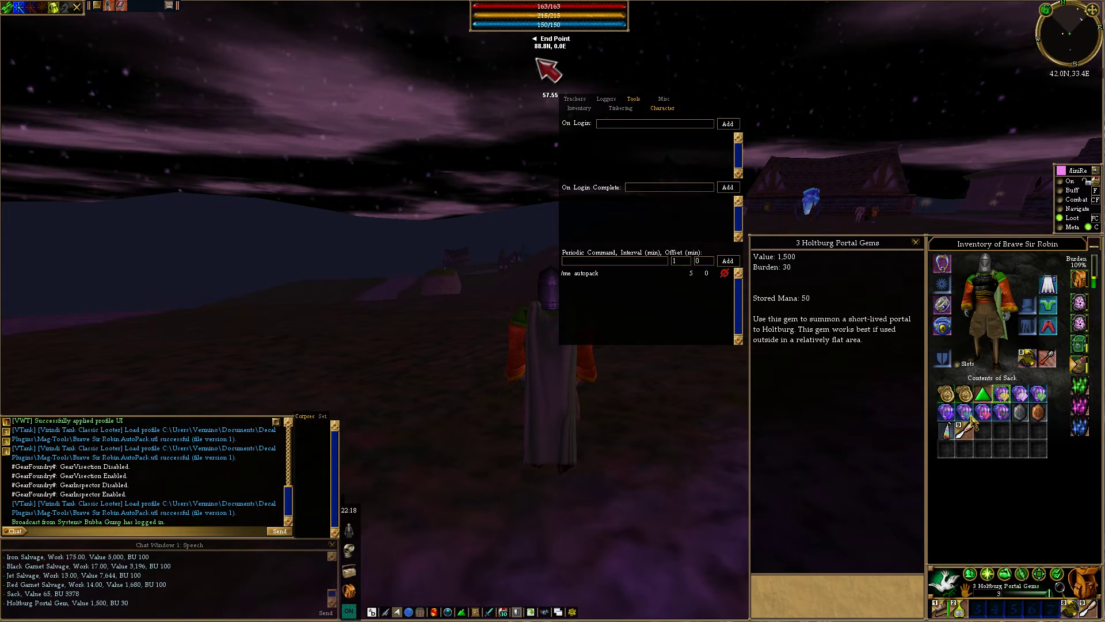
left_click(1087, 282)
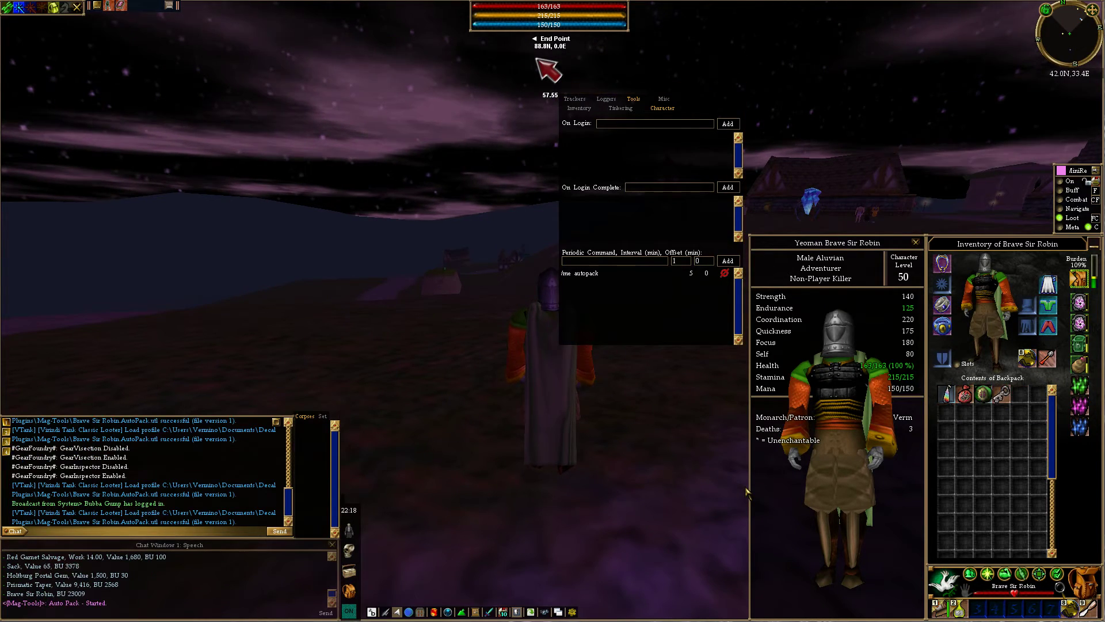
Check the Pack, the second Pack of Holding II, the Sack's Prismatic Tapers and the main backpack for the sorted items
left_click(1077, 345)
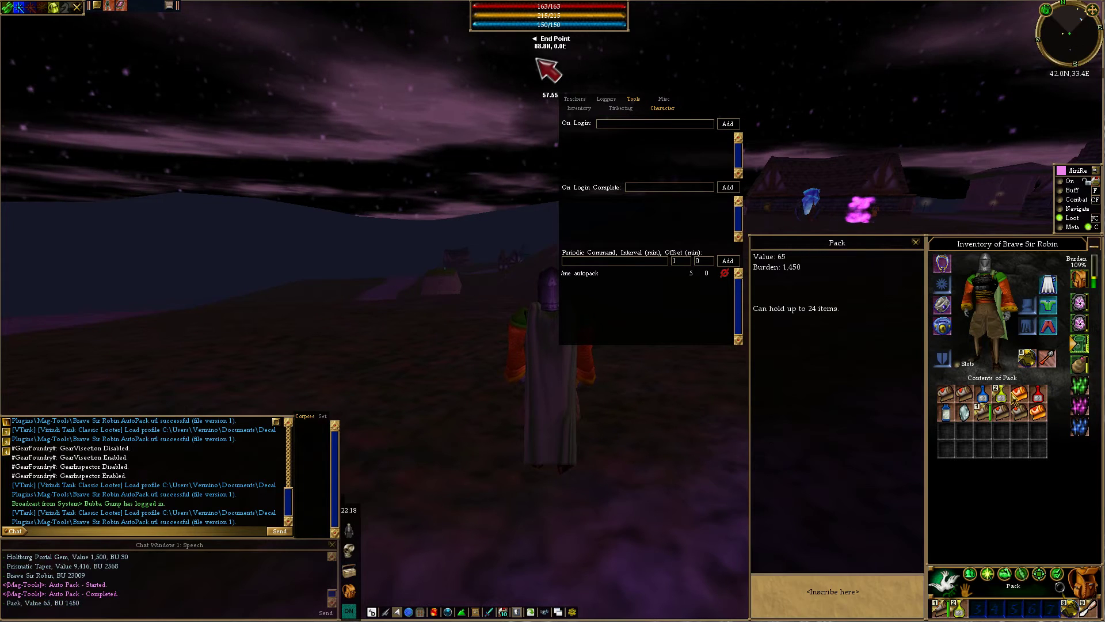
left_click(1080, 322)
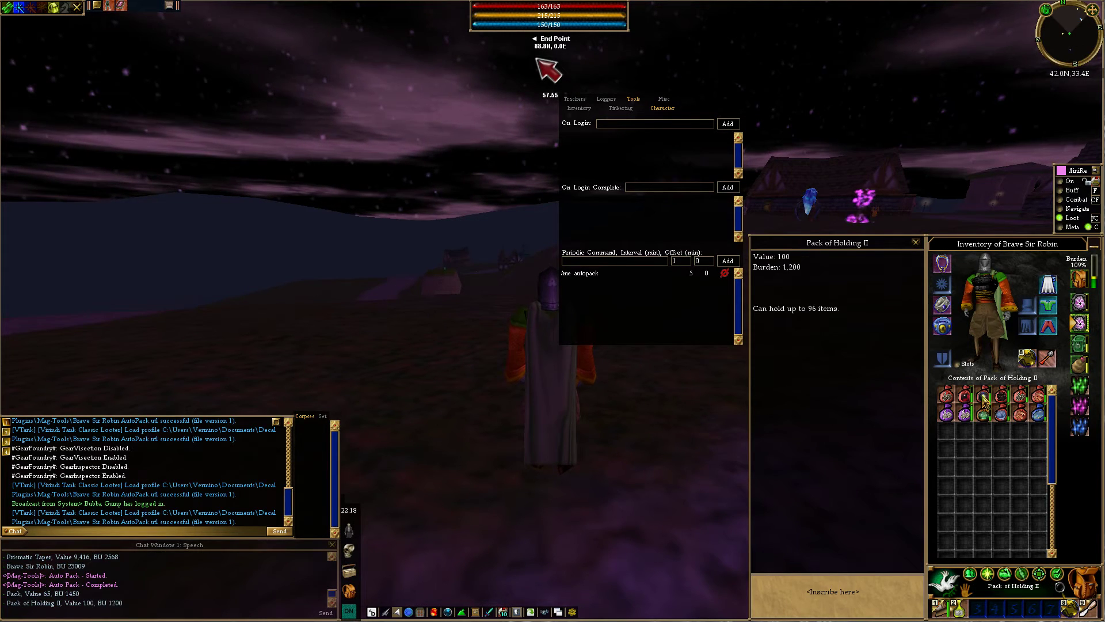
left_click(1080, 364)
left_click(944, 397)
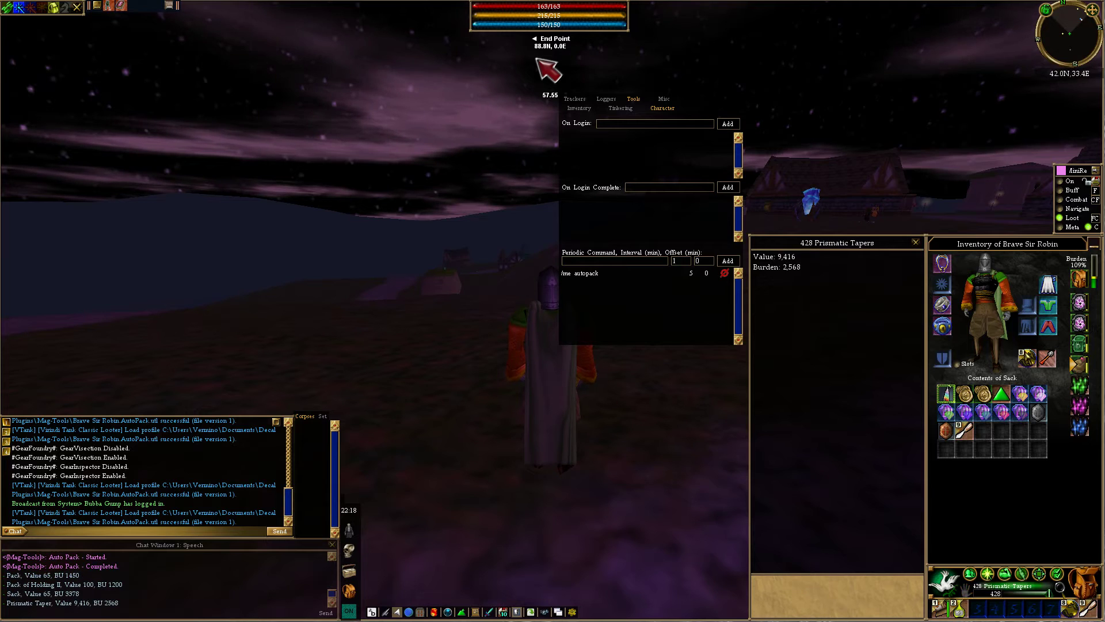
left_click(1081, 327)
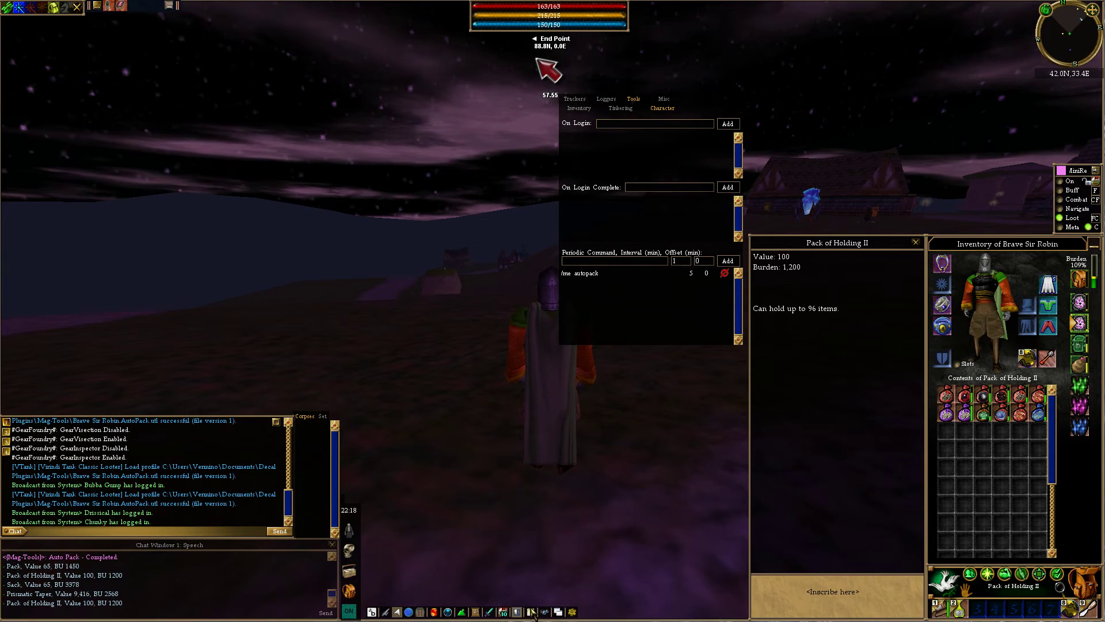
left_click(1085, 281)
left_click(1082, 324)
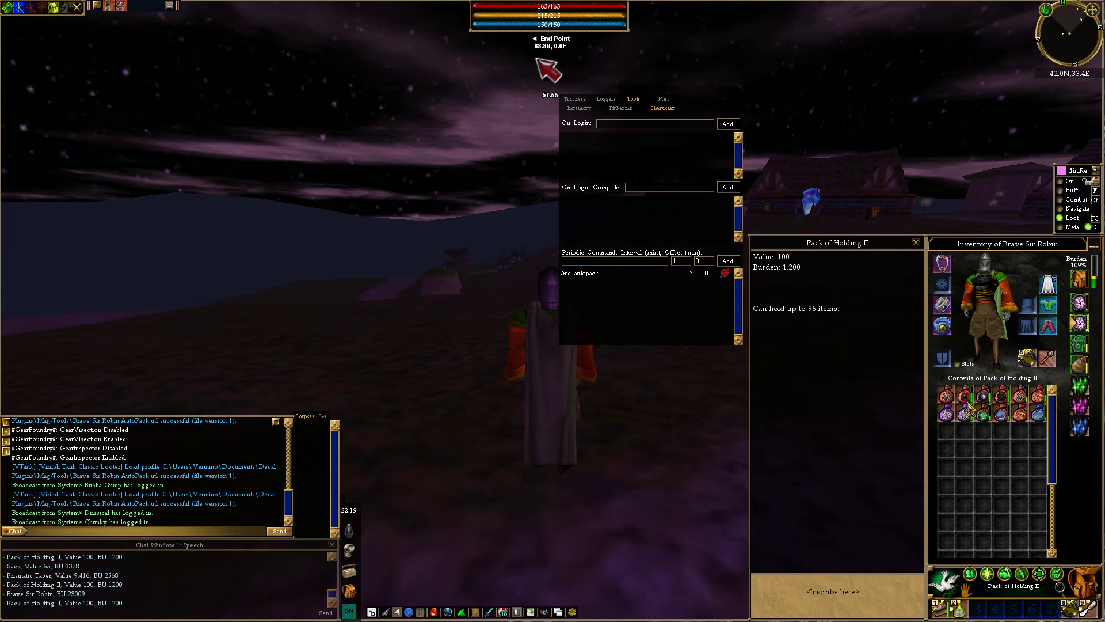
Examine the Iron Peas and the Sturdy Iron Key remaining in the main backpack
key("a")
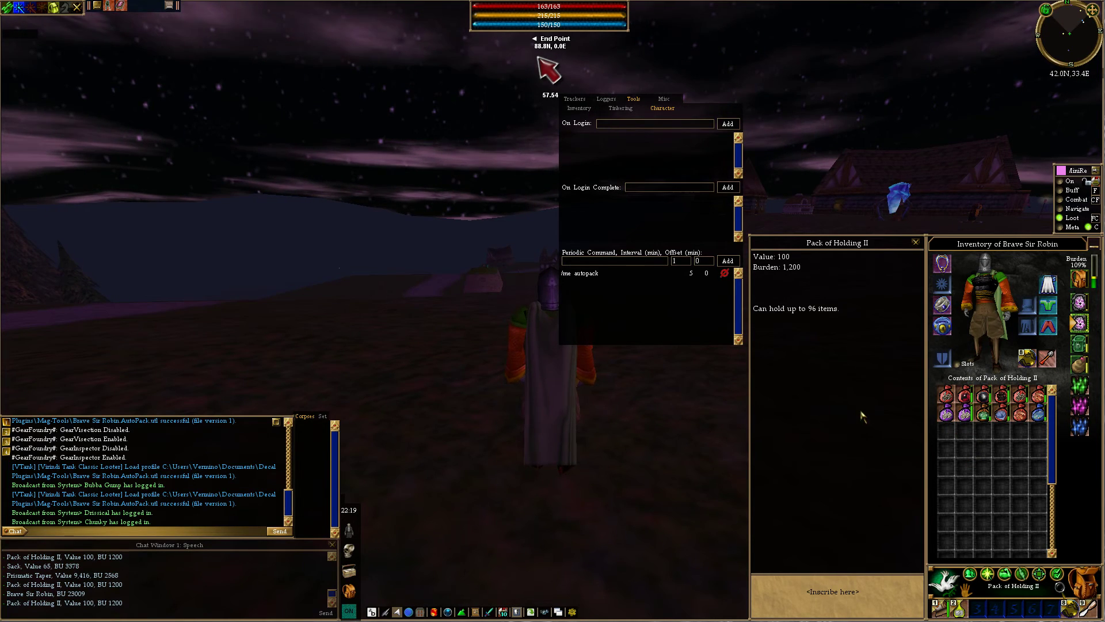
left_click(1080, 281)
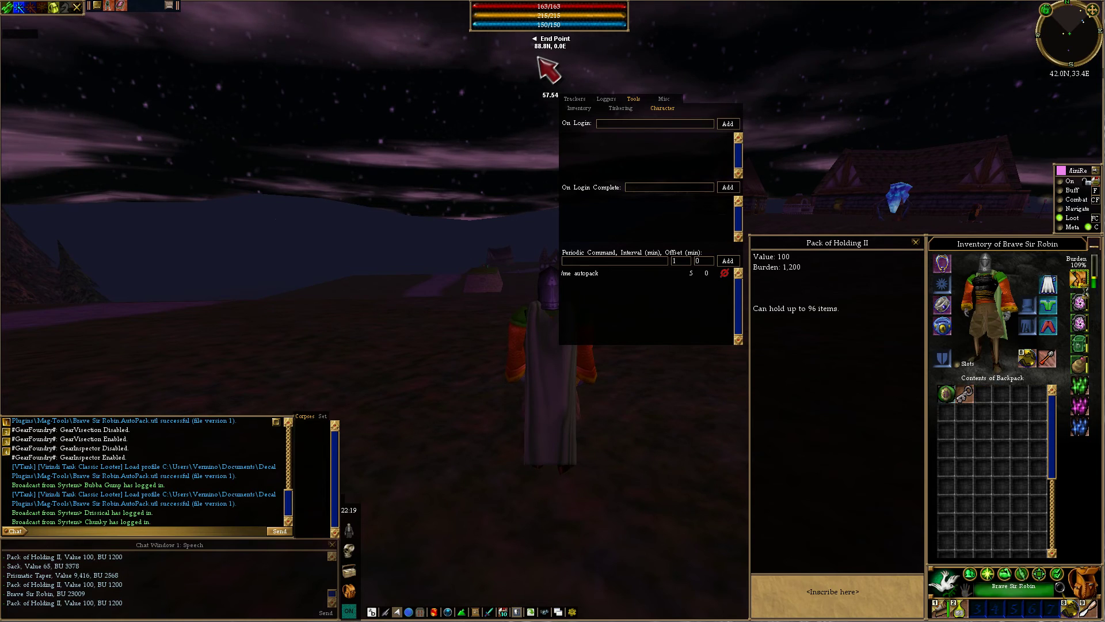
left_click(946, 399)
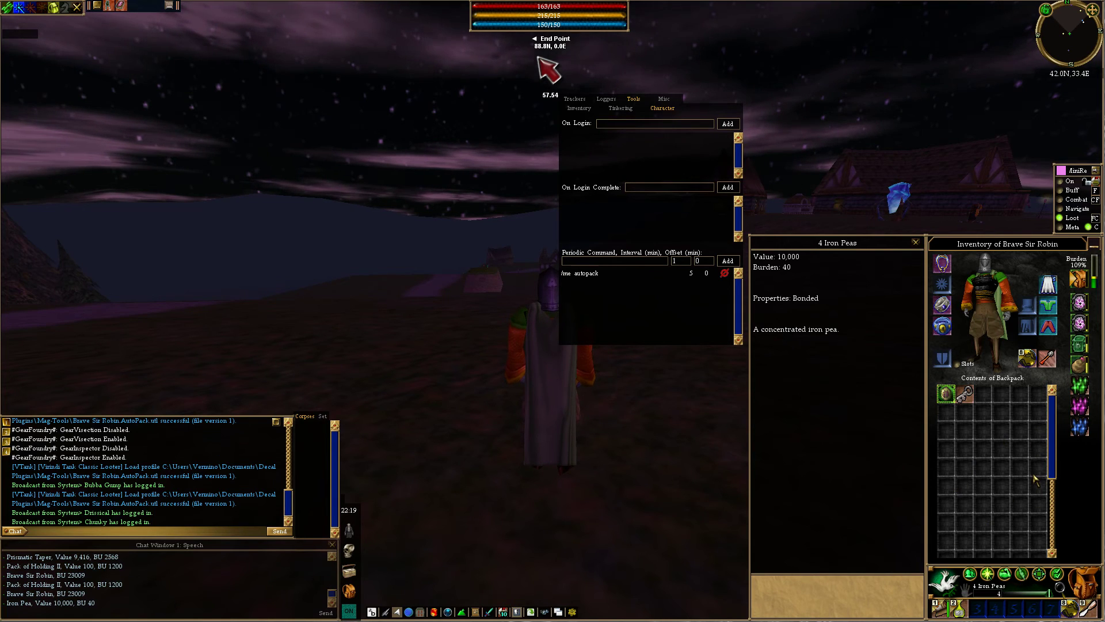
left_click(971, 401)
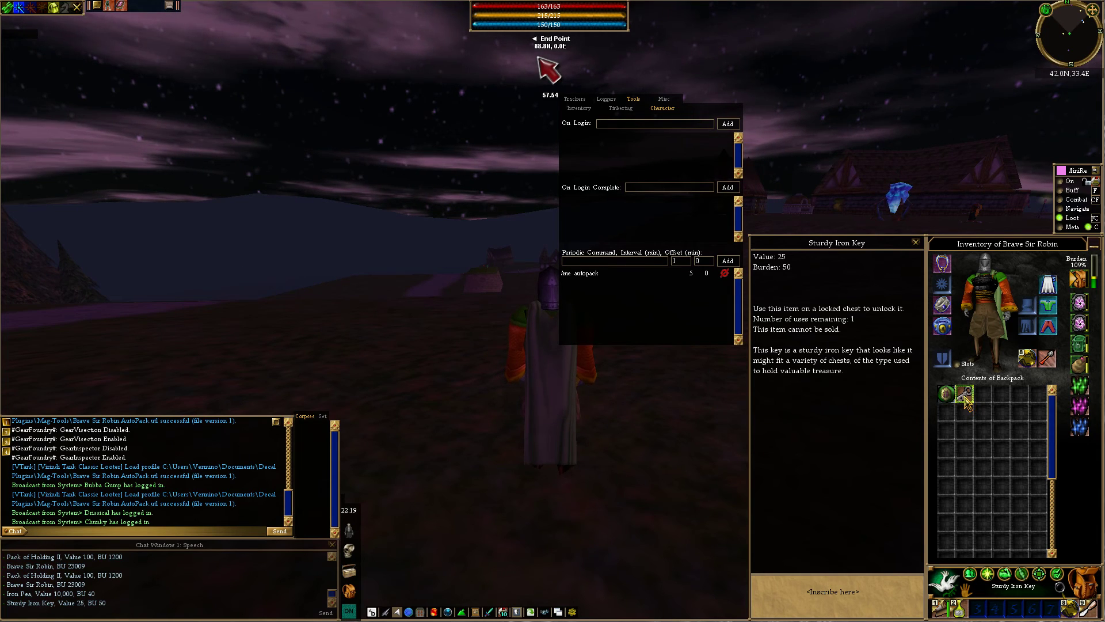
left_click(946, 393)
left_click(968, 397)
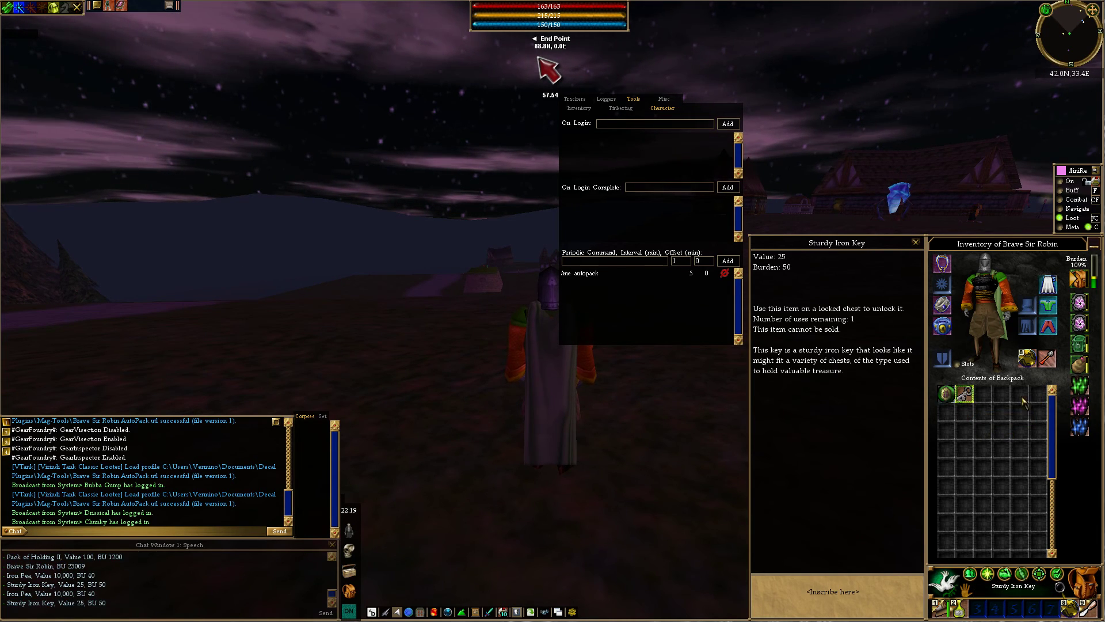